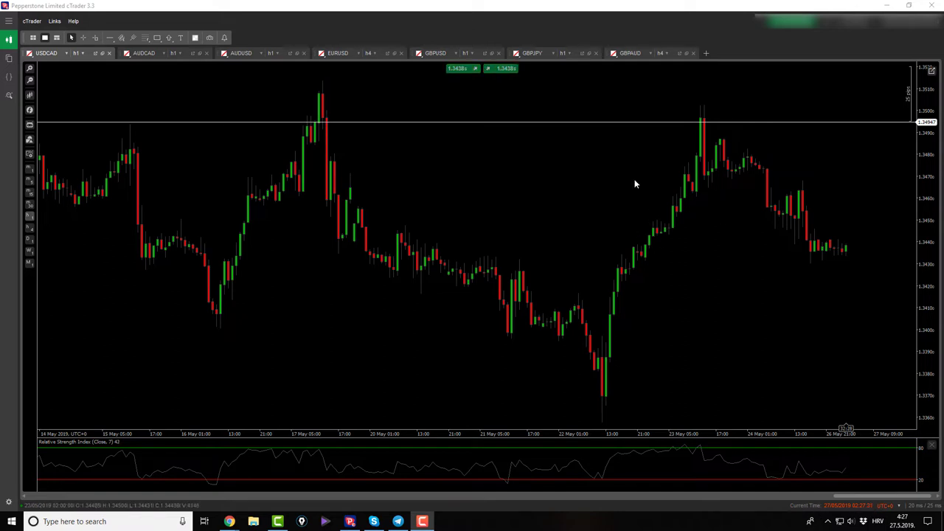
Glance at the GBPAUD chart, then return to USDCAD and dismiss its shortcut menu.
{"action": "left_click", "coordinate": [620, 55]}
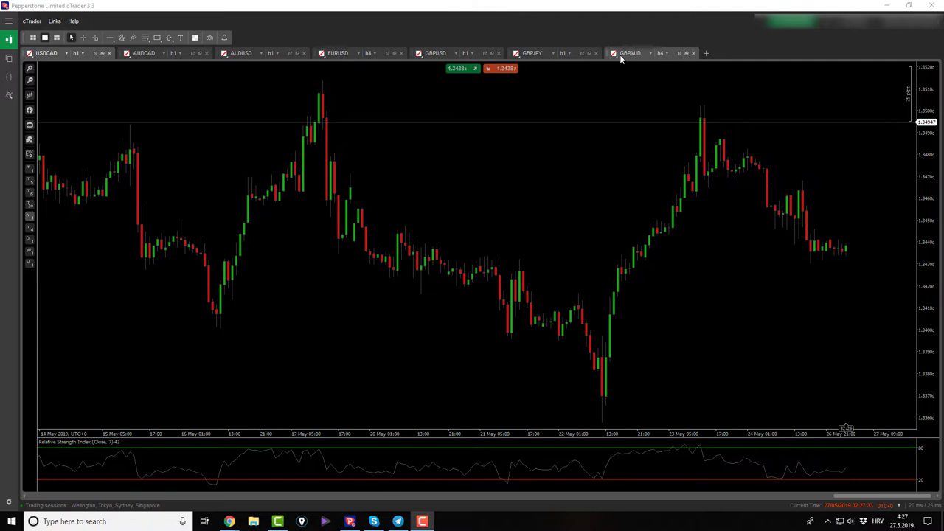
{"action": "left_click", "coordinate": [50, 55]}
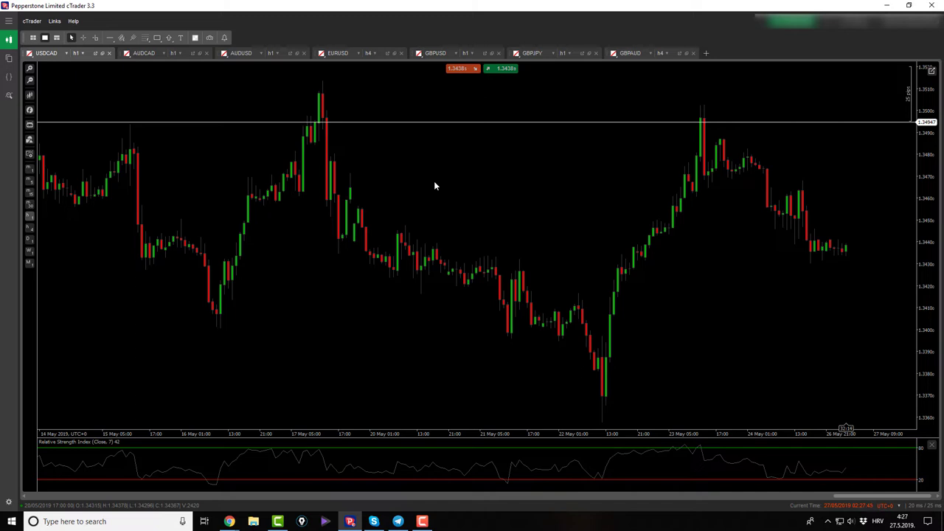
{"action": "right_click", "coordinate": [728, 251]}
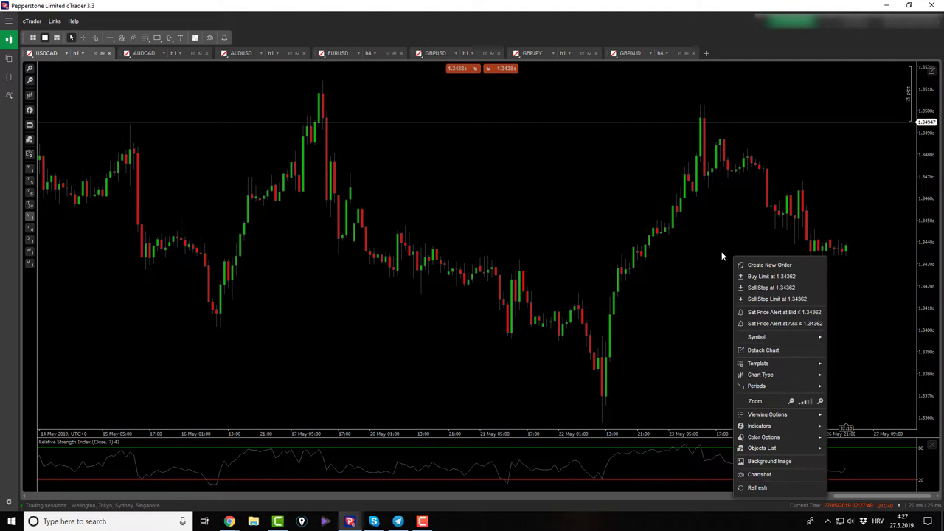
{"action": "left_click", "coordinate": [716, 252]}
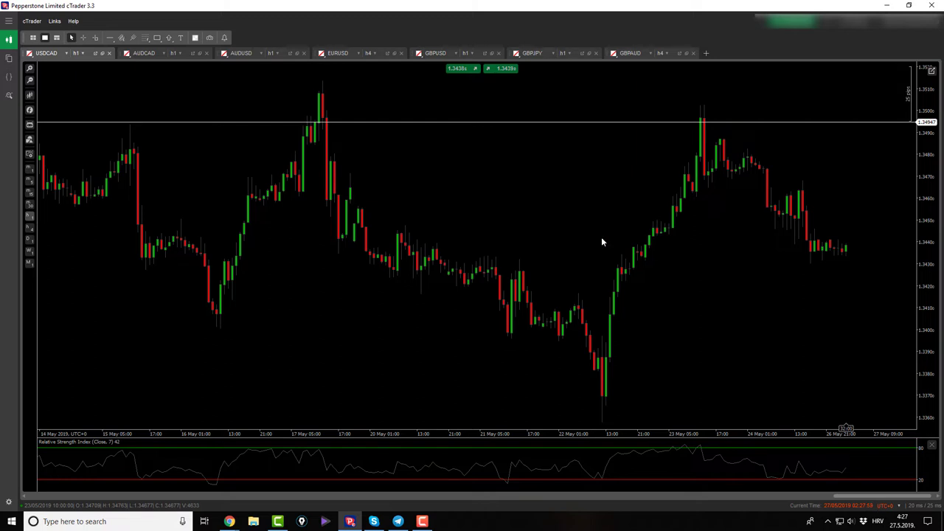
Open the AUDCAD chart, check the daily timeframe, and return to hourly with candles raised.
{"action": "left_click", "coordinate": [152, 54]}
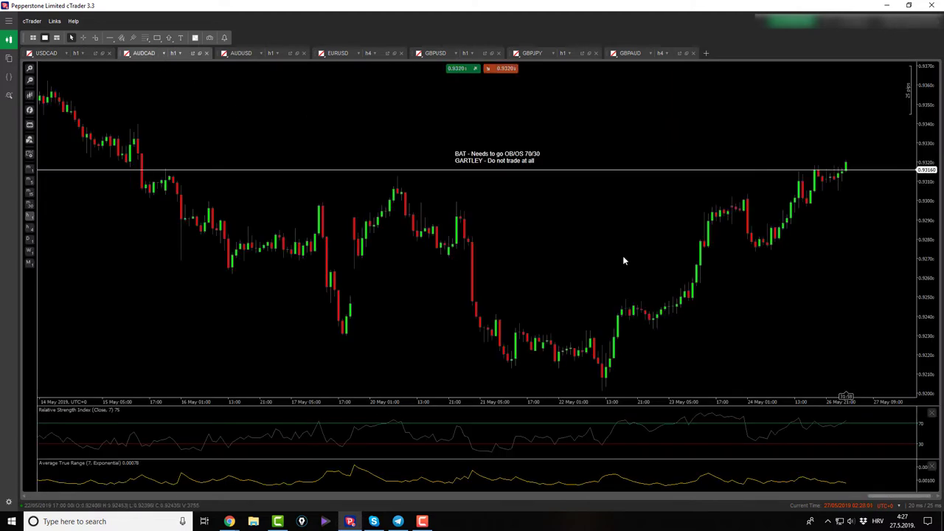
{"action": "left_click_drag", "start_coordinate": [621, 251], "coordinate": [603, 205]}
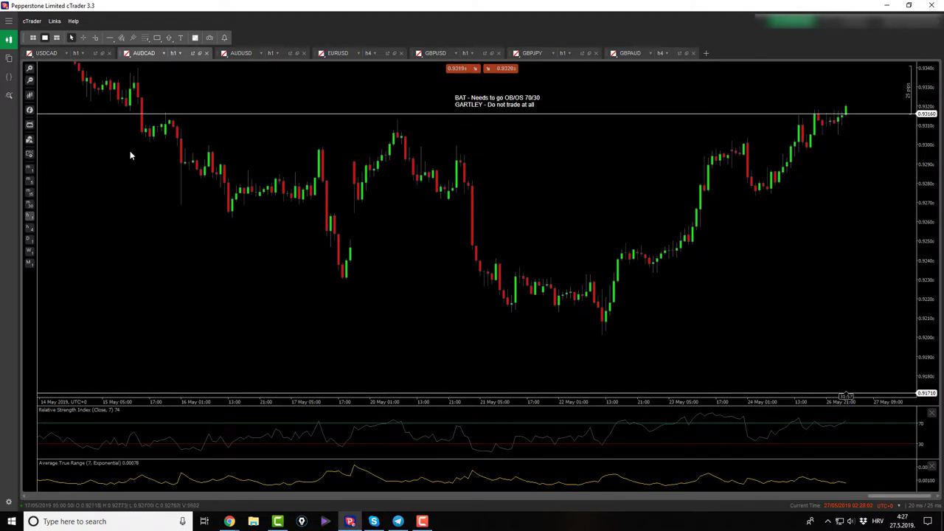
{"action": "left_click", "coordinate": [30, 239]}
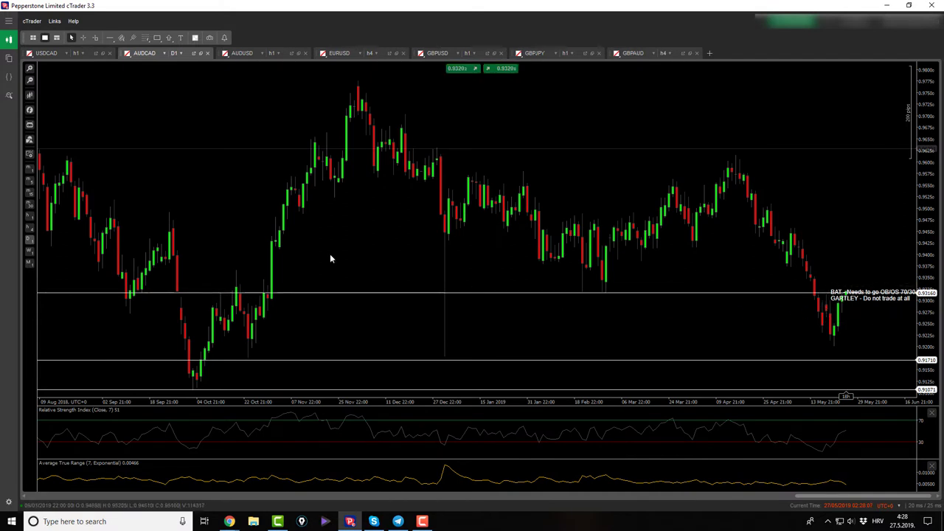
{"action": "left_click", "coordinate": [30, 217]}
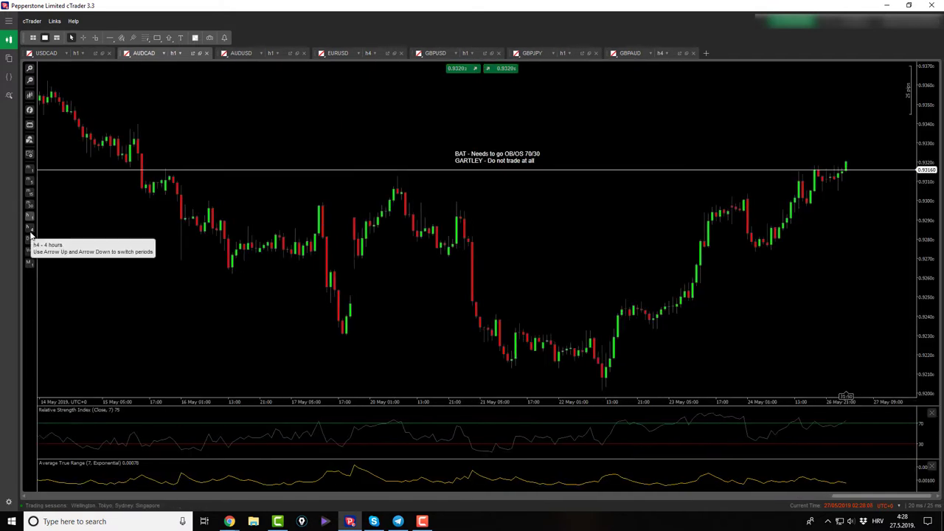
{"action": "left_click_drag", "start_coordinate": [583, 274], "coordinate": [570, 244]}
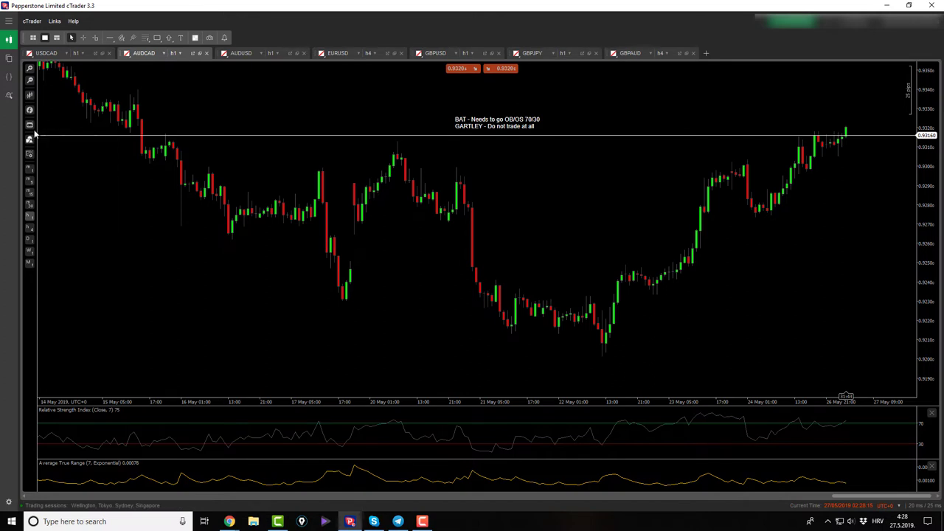
Attach the Harmonic Trade Manager cBot with default parameters and start it.
{"action": "mouse_move", "coordinate": [34, 129]}
{"action": "left_click", "coordinate": [59, 137]}
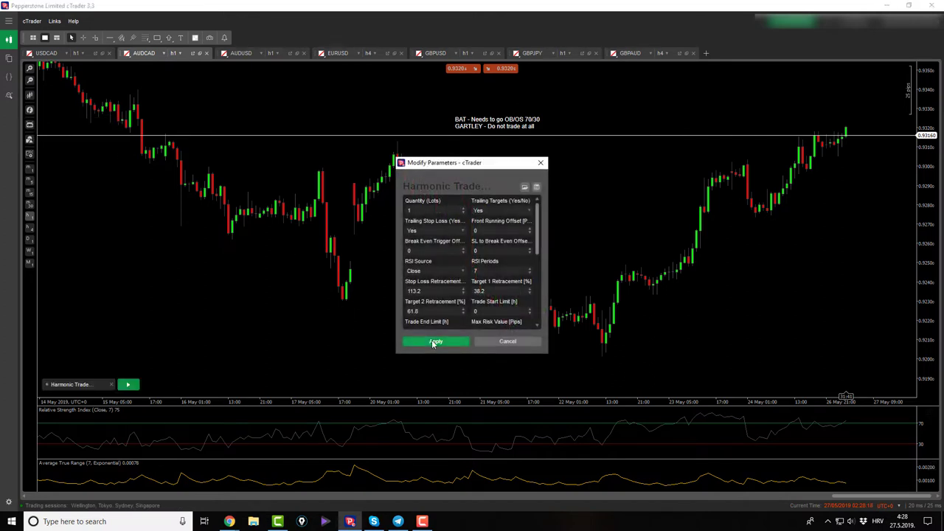
{"action": "left_click", "coordinate": [432, 339]}
{"action": "left_click", "coordinate": [128, 384]}
Trace the Bat X-A-B-C-D with B at 50.60%, C at 67.54% and D at 88.60%.
{"action": "left_click", "coordinate": [341, 333]}
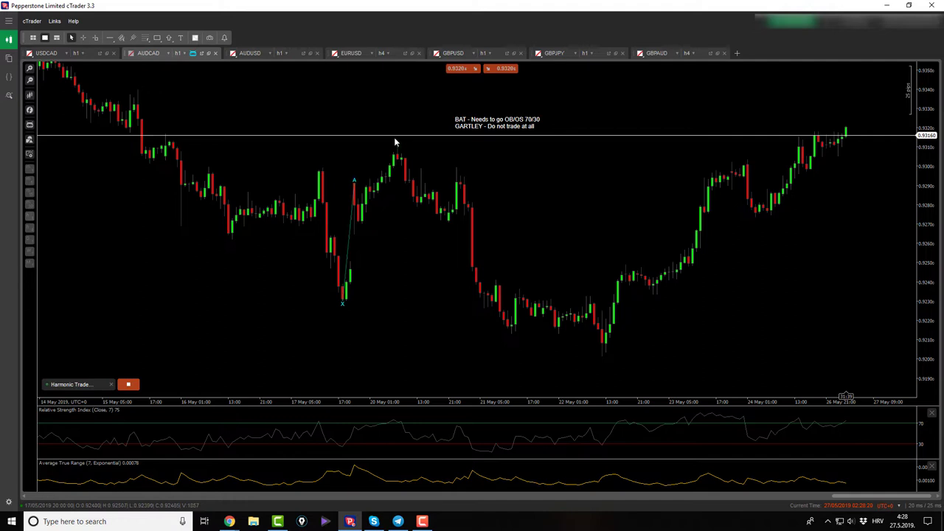
{"action": "left_click", "coordinate": [398, 115]}
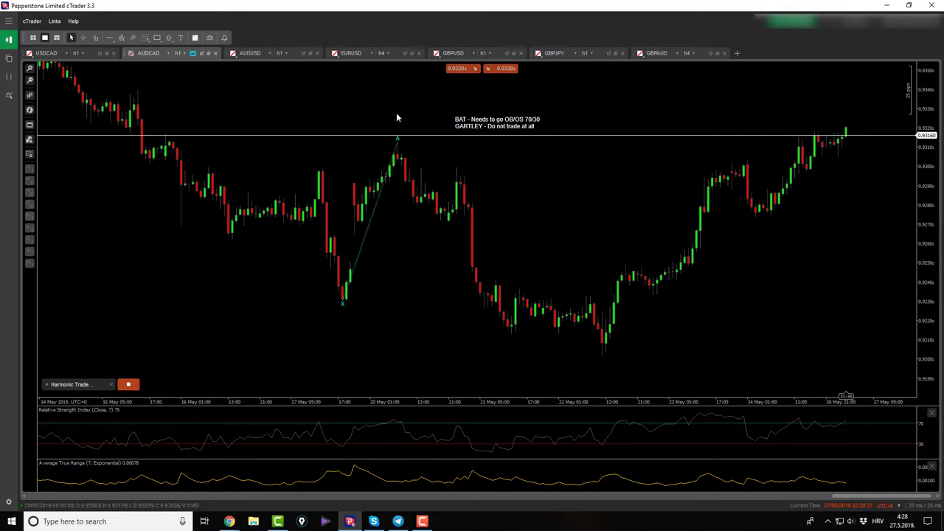
{"action": "left_click", "coordinate": [448, 292]}
{"action": "left_click", "coordinate": [457, 164]}
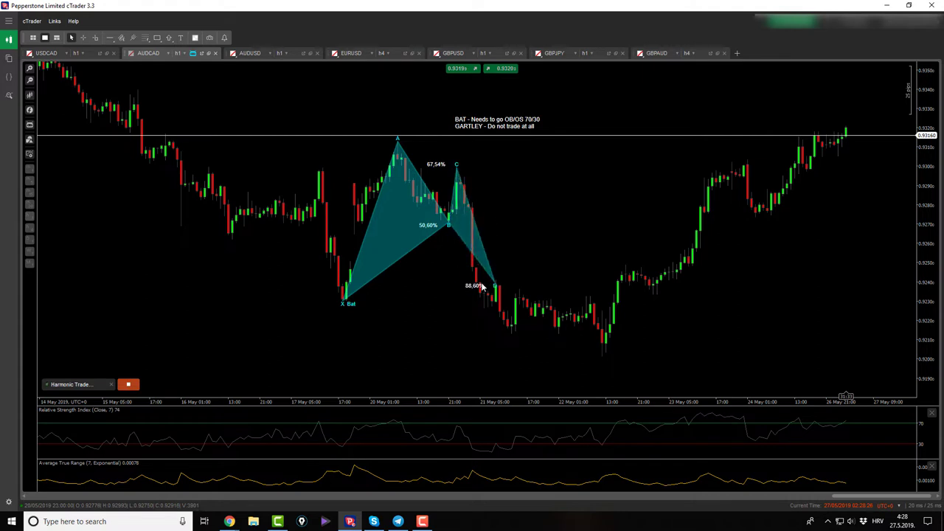
{"action": "left_click", "coordinate": [478, 301]}
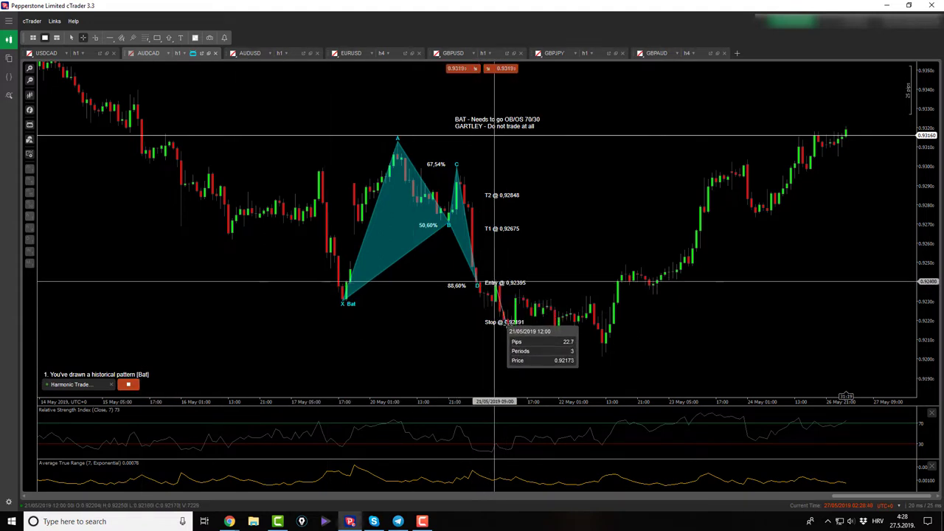
Stop the cBot to clear the AUDCAD Bat, then read AUDUSD prices with the crosshair.
{"action": "left_click", "coordinate": [131, 385]}
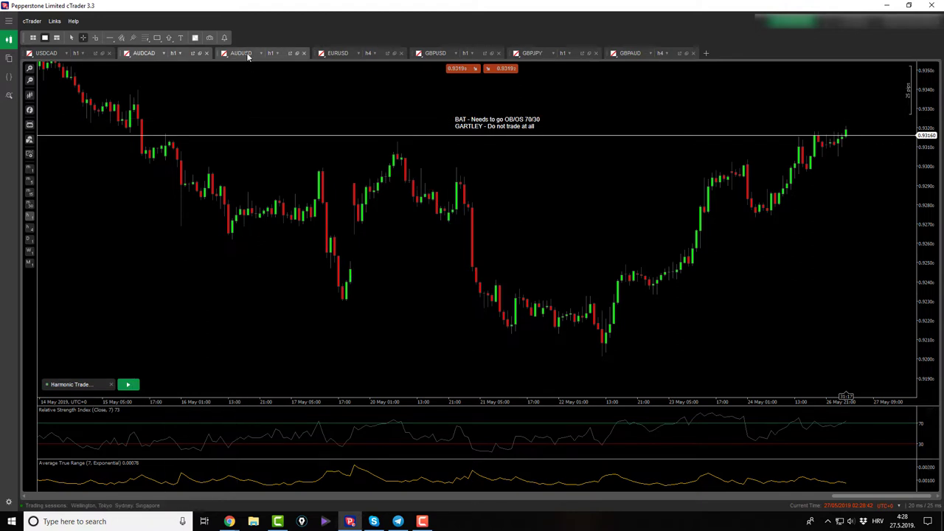
{"action": "left_click", "coordinate": [247, 55]}
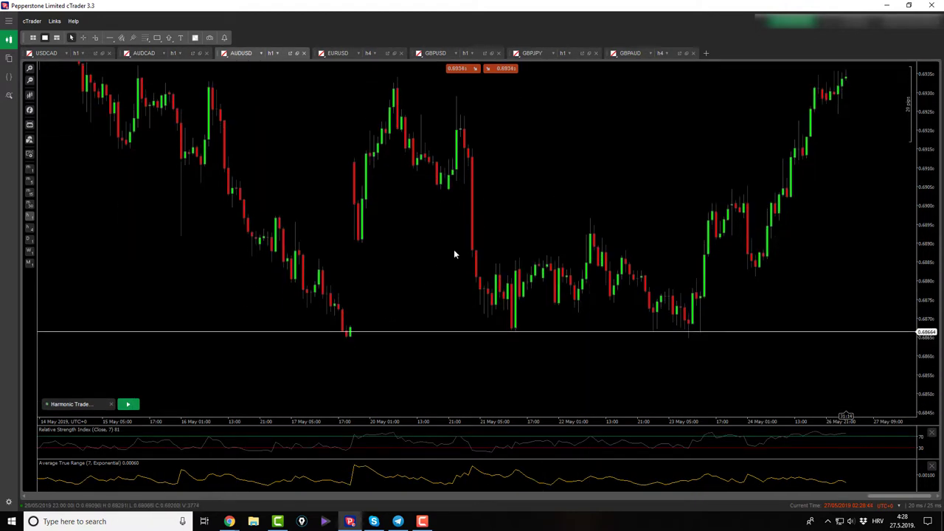
{"action": "left_click", "coordinate": [83, 37]}
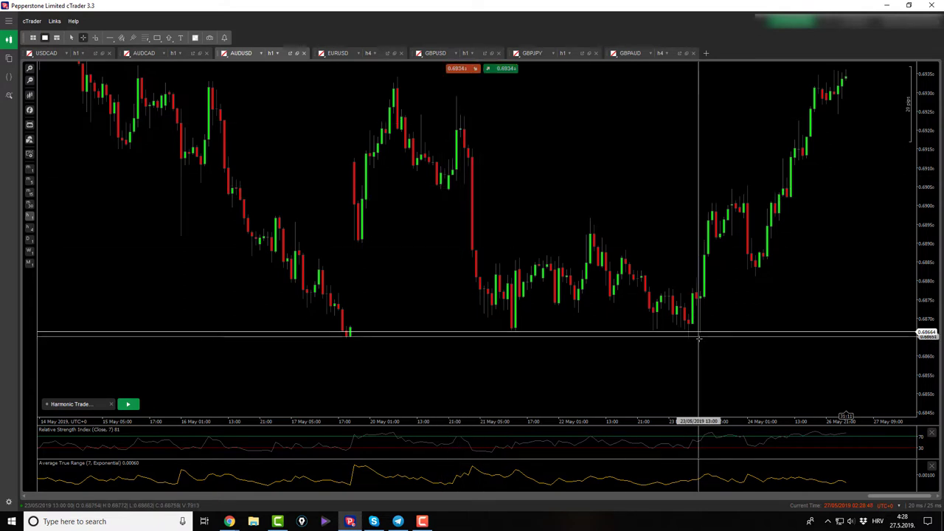
{"action": "key", "text": "Escape"}
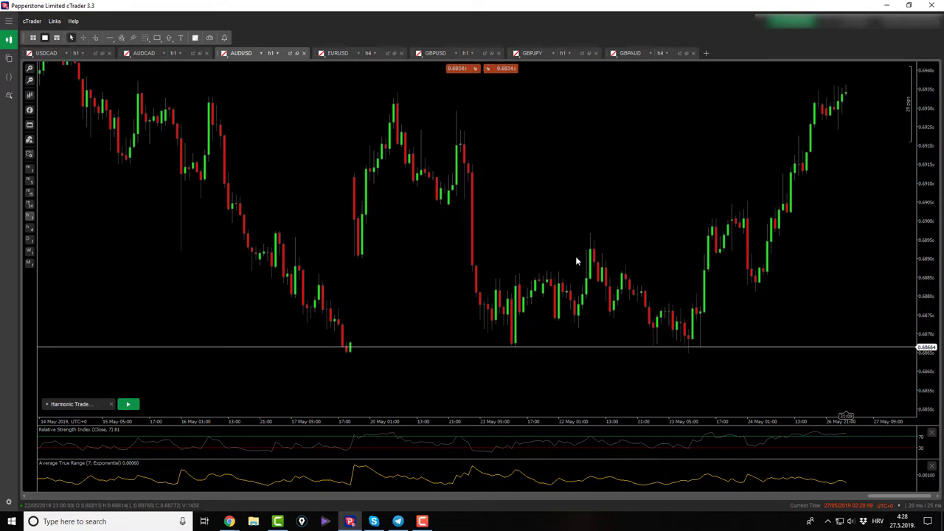
Pan the AUDUSD candles down and back up, then move to the EURUSD chart.
{"action": "left_click_drag", "start_coordinate": [635, 259], "coordinate": [605, 308]}
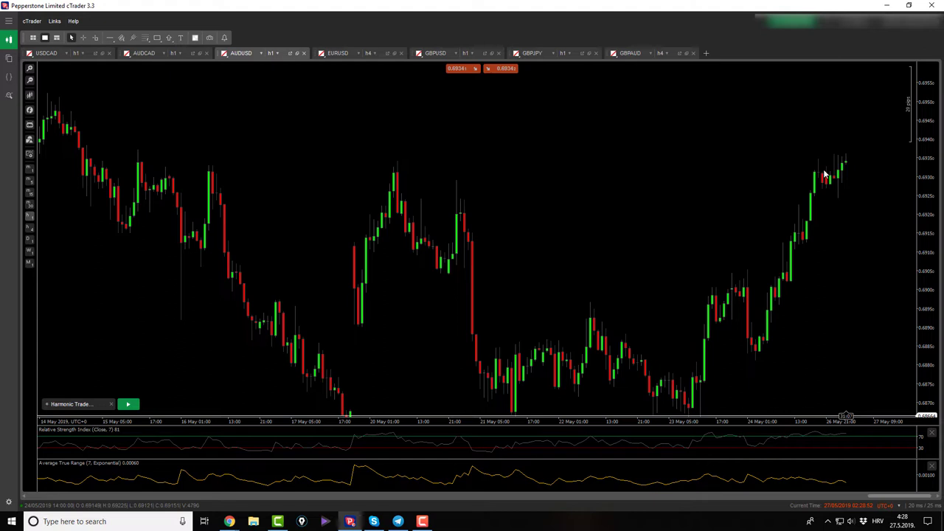
{"action": "left_click_drag", "start_coordinate": [777, 197], "coordinate": [736, 156]}
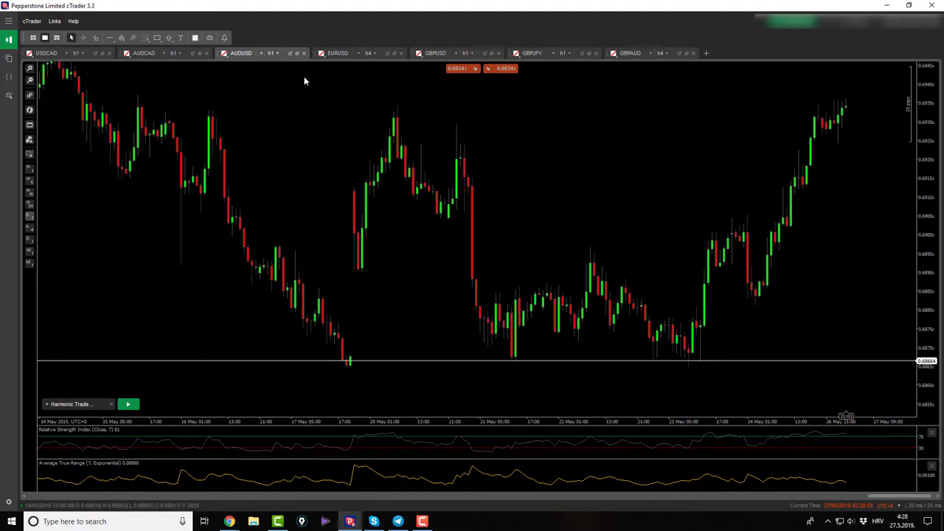
{"action": "left_click", "coordinate": [349, 54]}
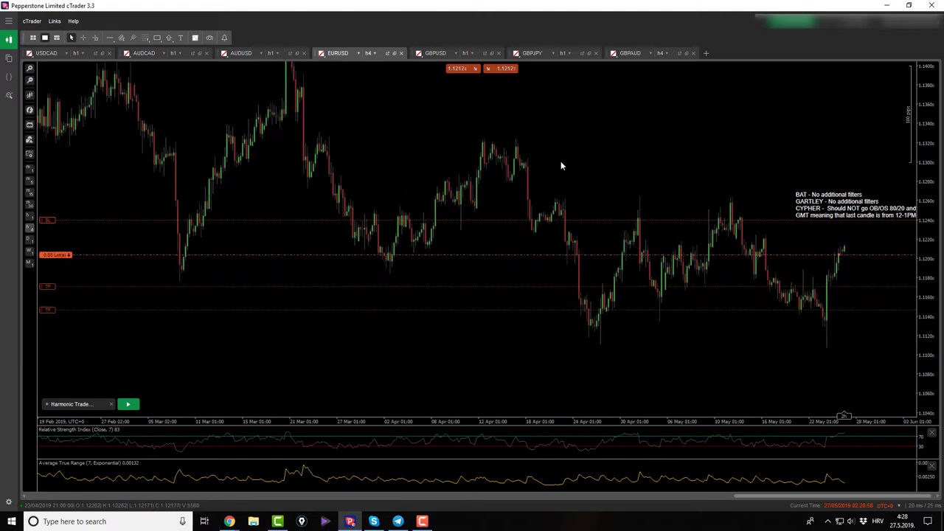
Check EURUSD on daily, return to hourly, and start the Harmonic Trade Manager.
{"action": "left_click", "coordinate": [30, 238]}
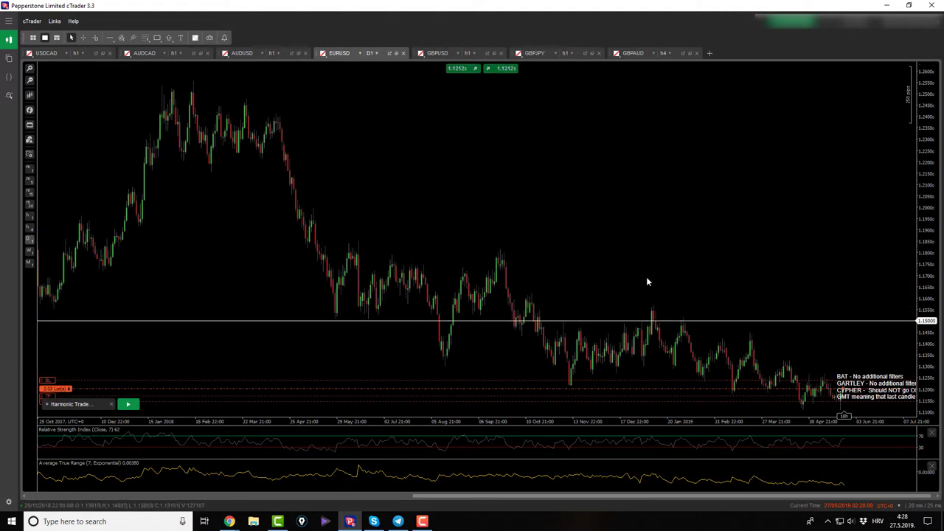
{"action": "left_click", "coordinate": [29, 215]}
{"action": "left_click_drag", "start_coordinate": [618, 176], "coordinate": [610, 154]}
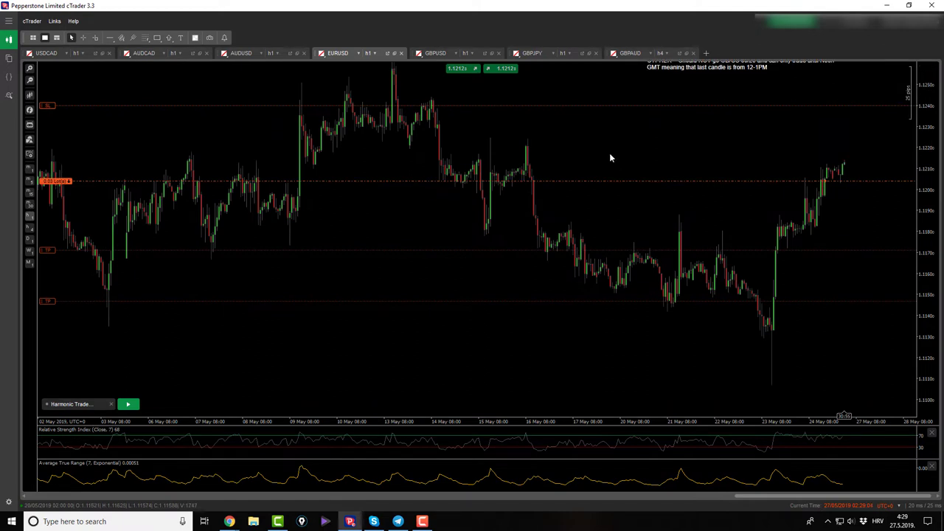
{"action": "left_click", "coordinate": [127, 403]}
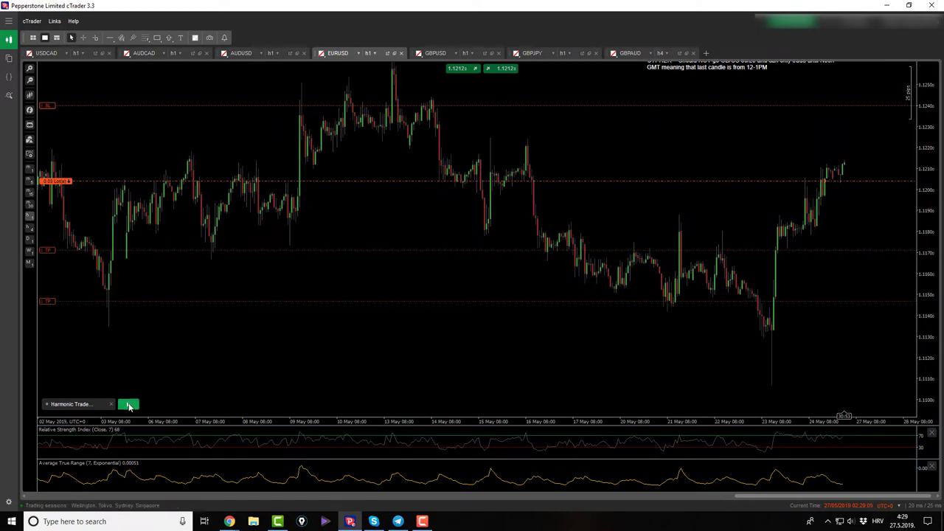
Draw the Cypher X-A-B-C-D with B at 56.10%, C at 142.80% and D at 78.60%.
{"action": "left_click", "coordinate": [527, 130]}
{"action": "left_click", "coordinate": [668, 352]}
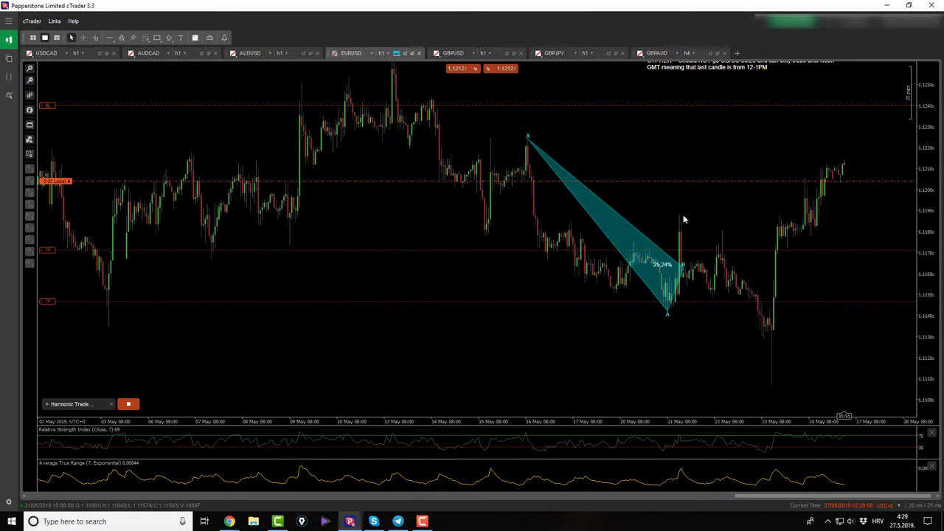
{"action": "left_click", "coordinate": [679, 214]}
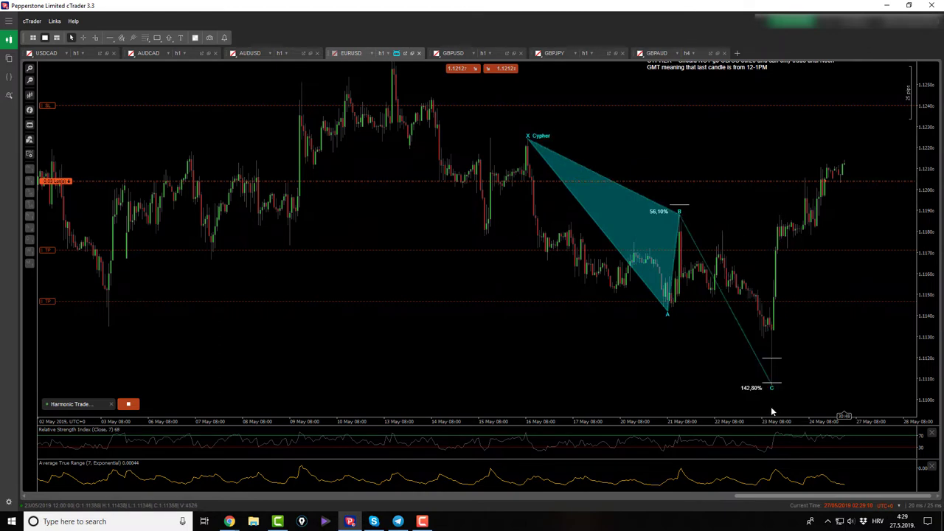
{"action": "left_click", "coordinate": [770, 410]}
{"action": "left_click", "coordinate": [808, 210]}
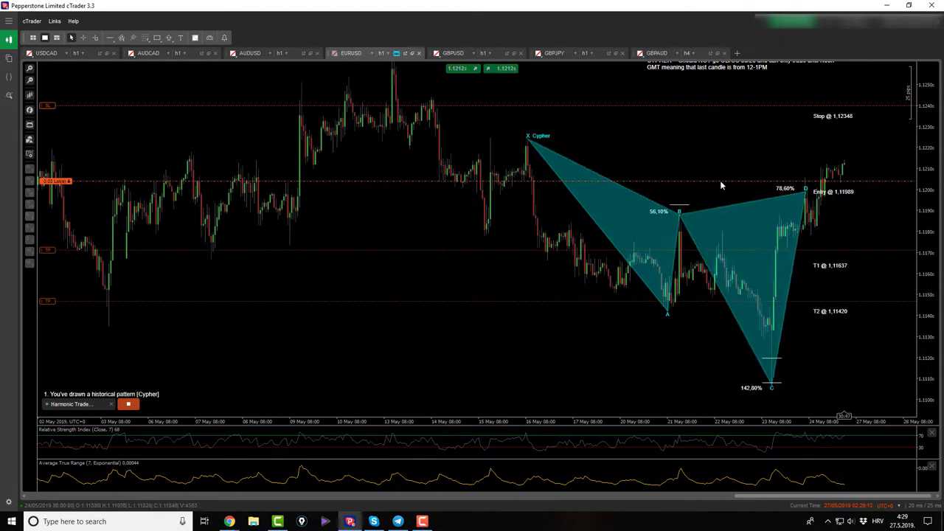
Read the Cypher's prices and dates with the crosshair, then zoom in on the chart.
{"action": "left_click", "coordinate": [82, 38]}
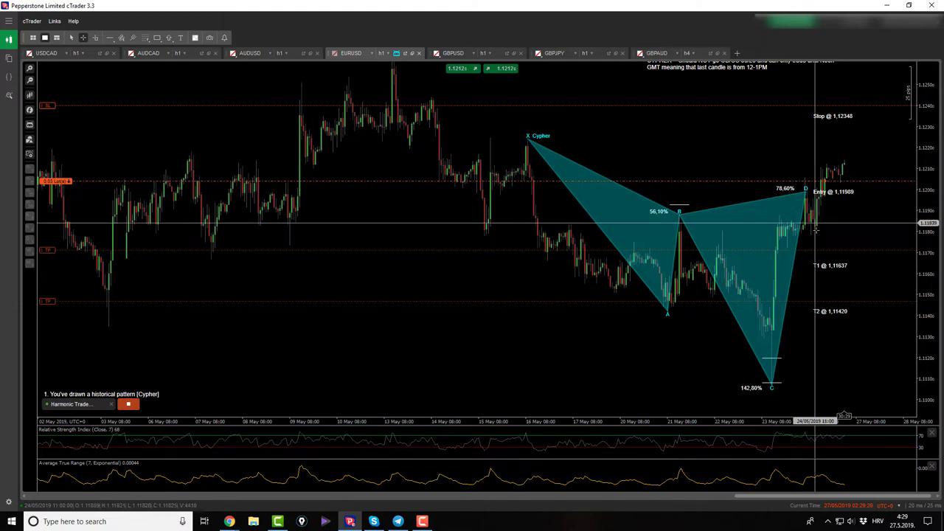
{"action": "key", "text": "Escape"}
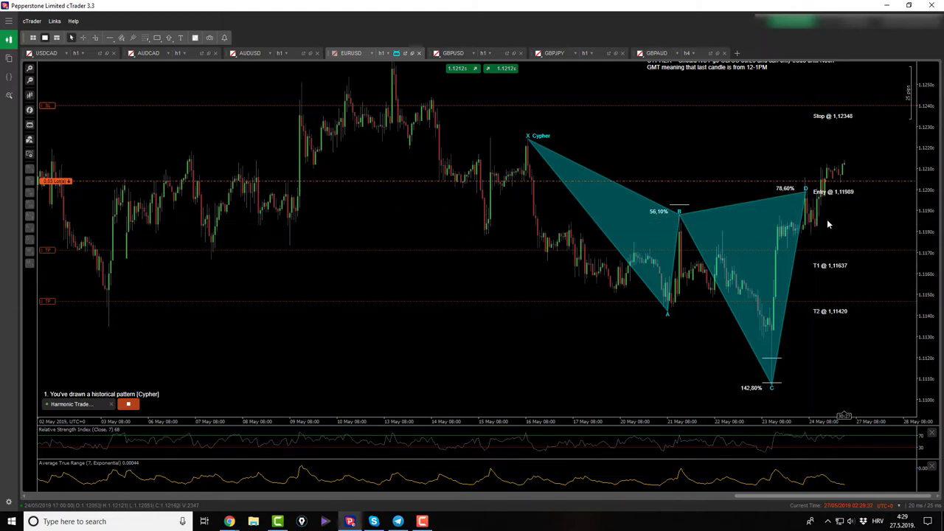
{"action": "scroll", "coordinate": [827, 220], "scroll_direction": "up", "scroll_amount": 2}
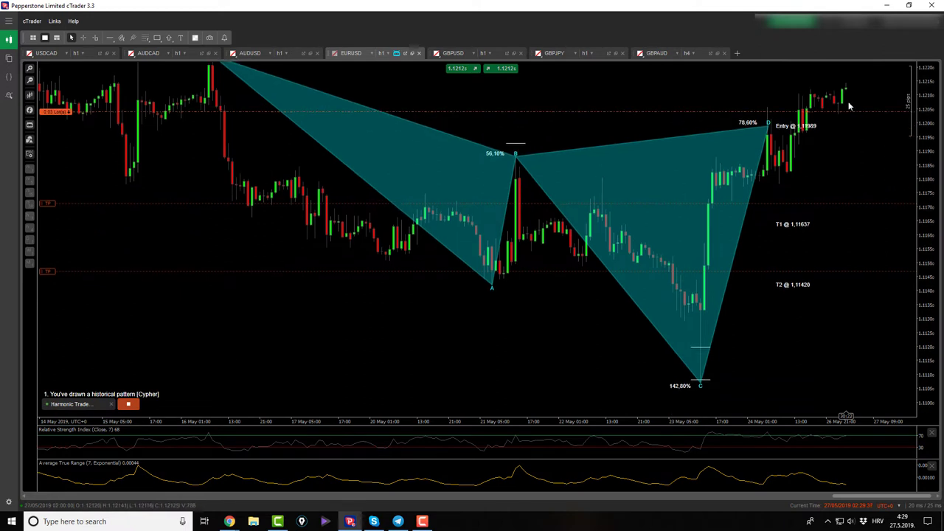
Draw a Fibonacci retracement from the point C low to the latest EURUSD high.
{"action": "left_click", "coordinate": [145, 38]}
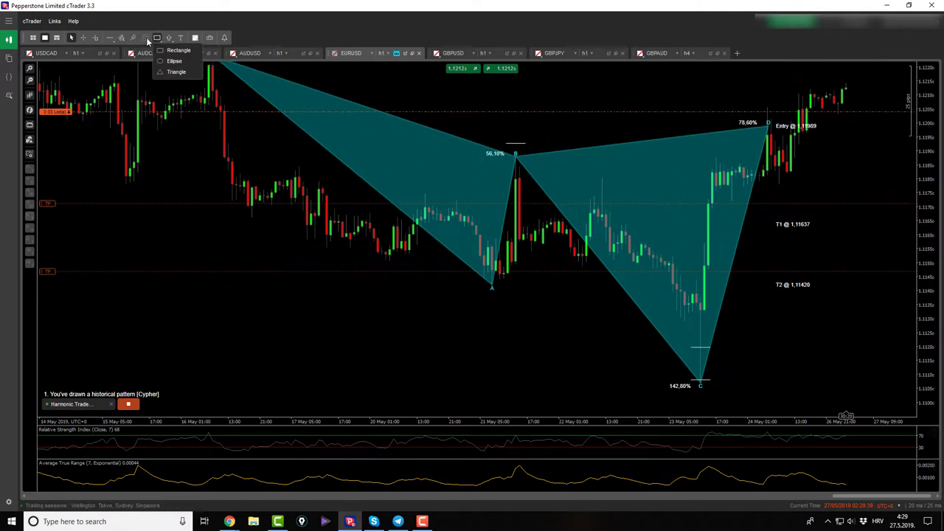
{"action": "left_click", "coordinate": [169, 72]}
{"action": "left_click", "coordinate": [701, 388]}
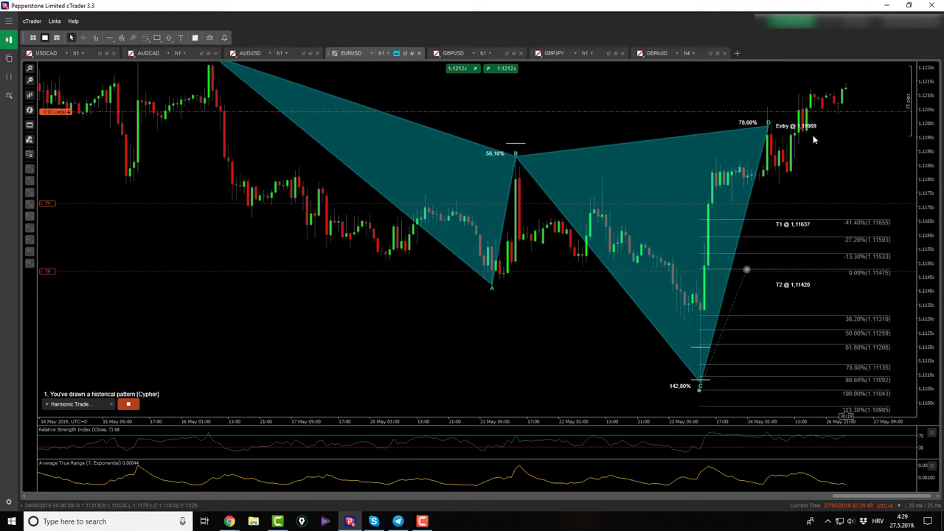
{"action": "left_click", "coordinate": [847, 87]}
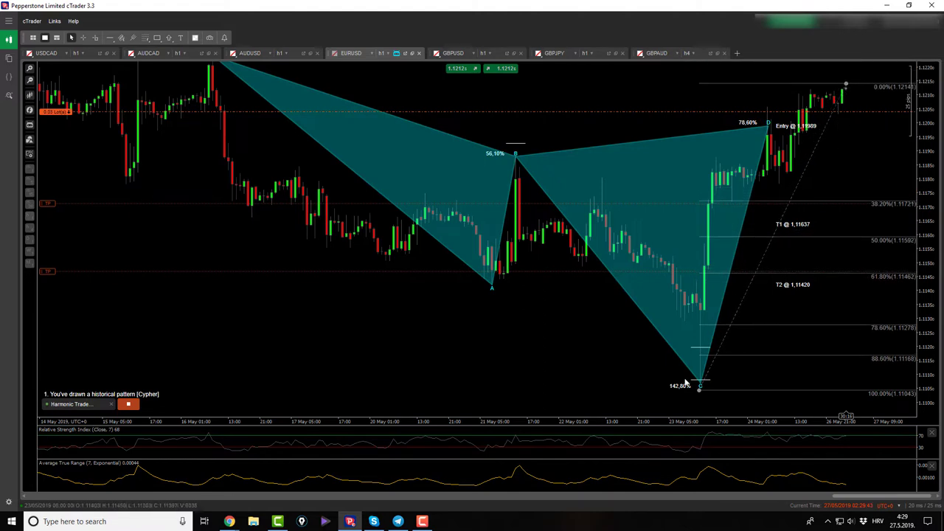
{"action": "mouse_move", "coordinate": [701, 390]}
{"action": "left_mouse_down"}
{"action": "mouse_move", "coordinate": [703, 402]}
{"action": "mouse_move", "coordinate": [701, 385]}
{"action": "left_mouse_up"}
Raise the take-profit line to 30.8 pips, then switch to the GBPUSD chart.
{"action": "mouse_move", "coordinate": [42, 202]}
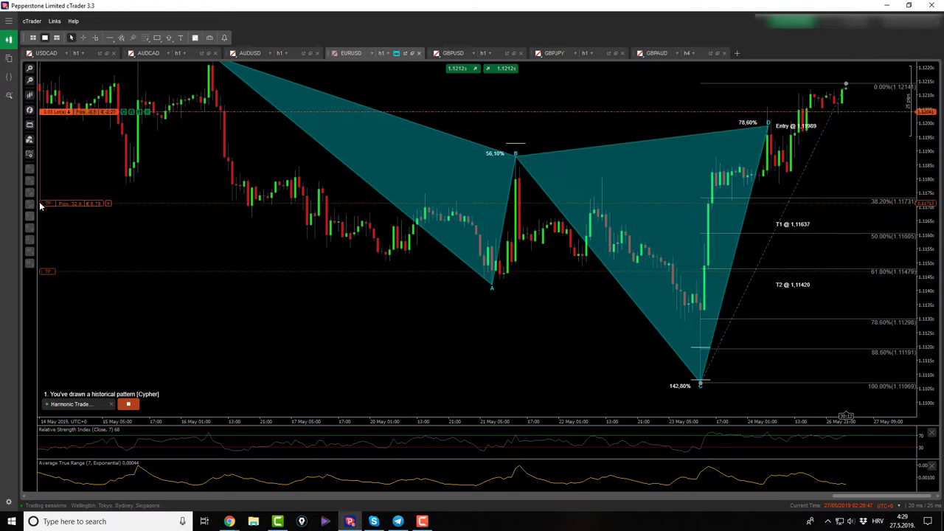
{"action": "left_click_drag", "start_coordinate": [42, 201], "coordinate": [44, 273]}
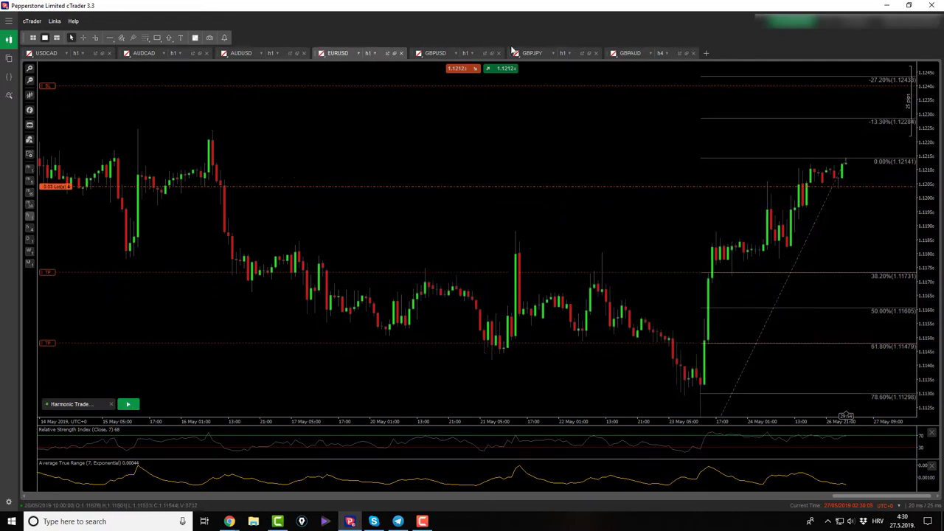
{"action": "left_click", "coordinate": [434, 53]}
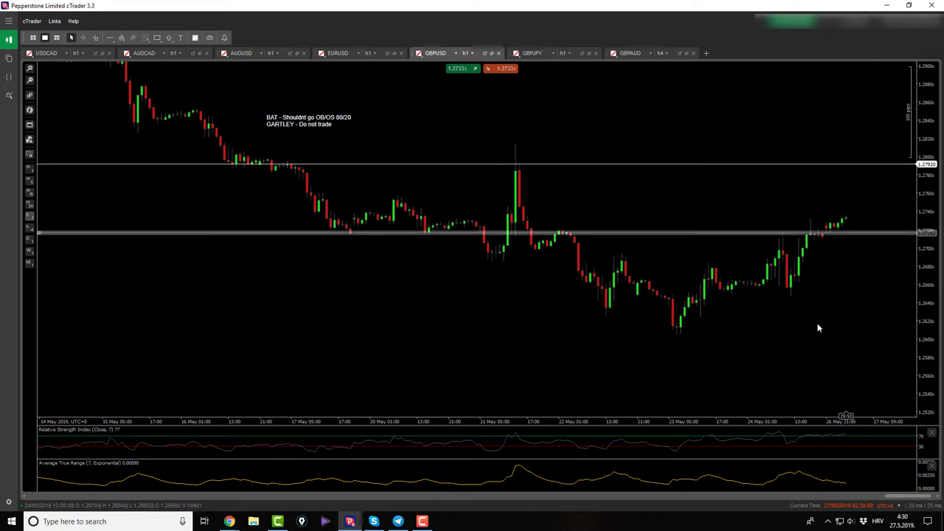
Attach the Harmonic Trade Manager to GBPUSD with default parameters and start it.
{"action": "left_click", "coordinate": [30, 126]}
{"action": "left_click", "coordinate": [53, 138]}
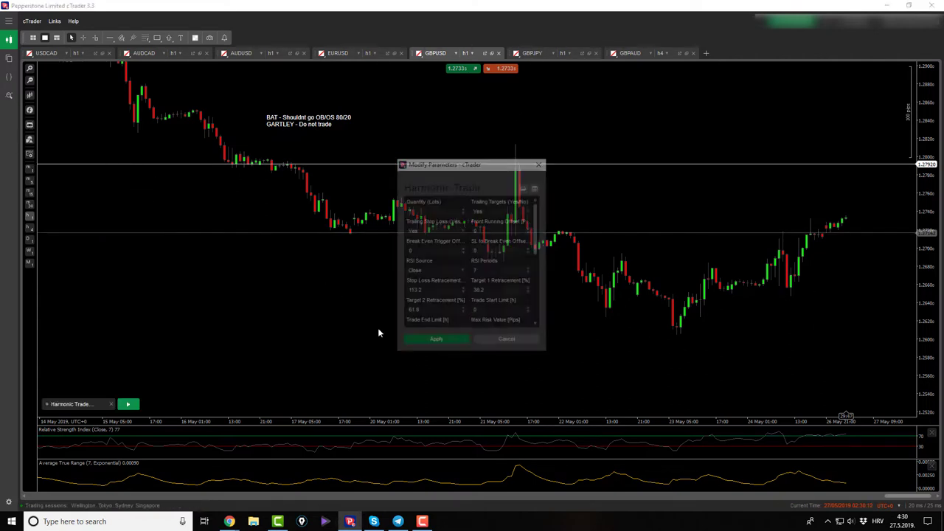
{"action": "left_click", "coordinate": [435, 339]}
{"action": "left_click", "coordinate": [127, 405]}
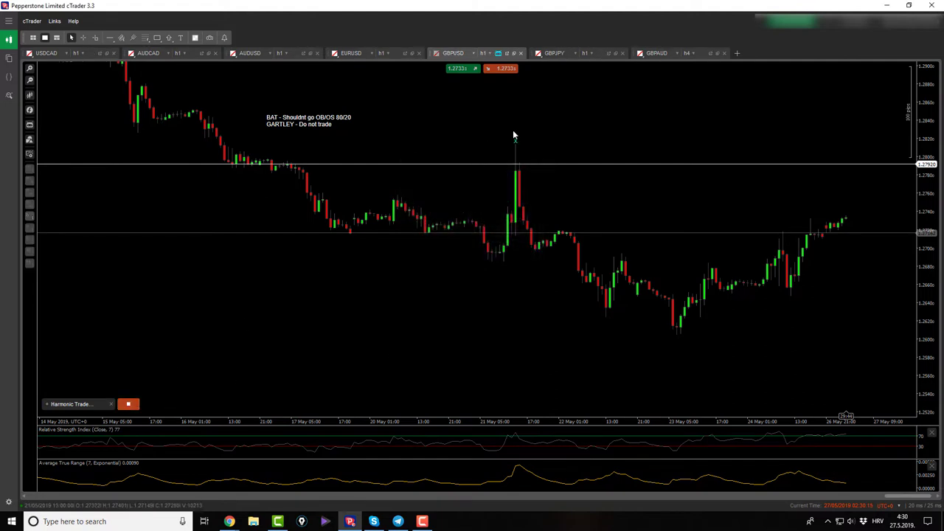
Mark Bat points X, A, B and C on the spike high and swings, then stop the bot.
{"action": "left_click", "coordinate": [515, 139]}
{"action": "left_click", "coordinate": [677, 336]}
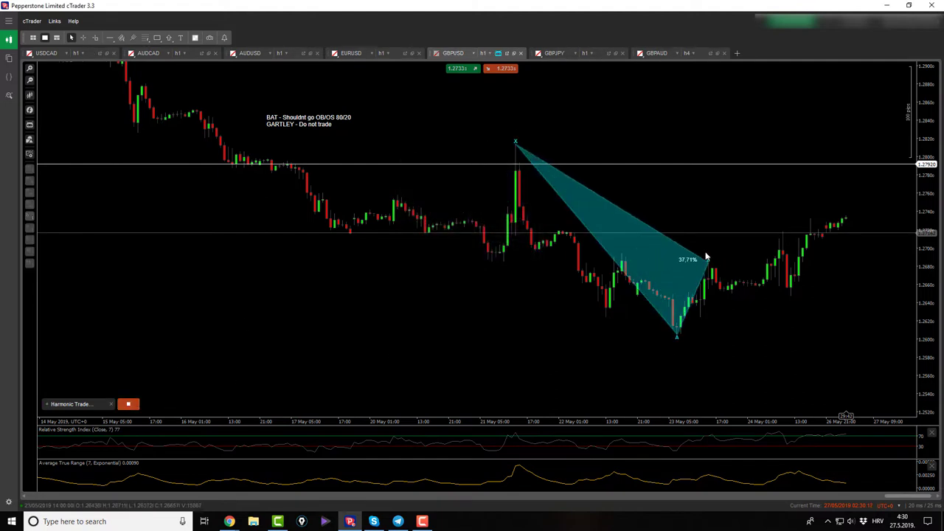
{"action": "left_click", "coordinate": [783, 217]}
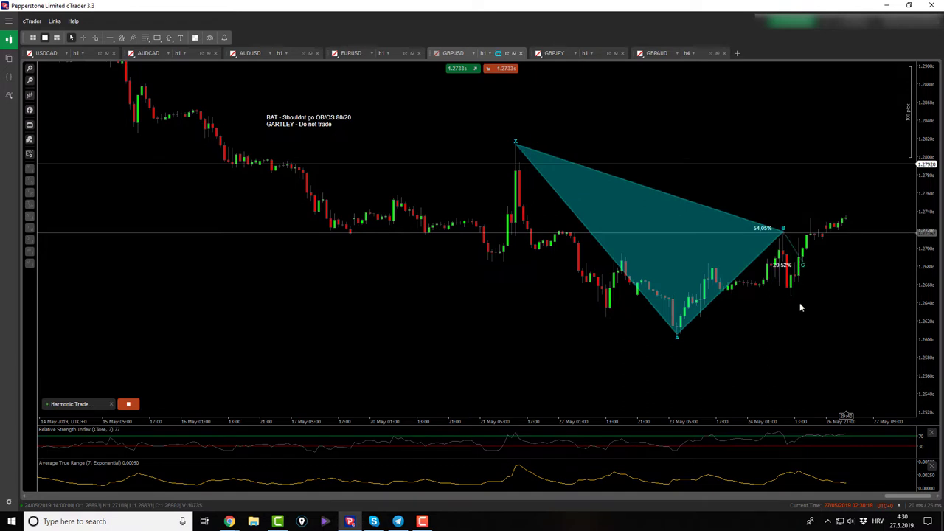
{"action": "left_click", "coordinate": [791, 318]}
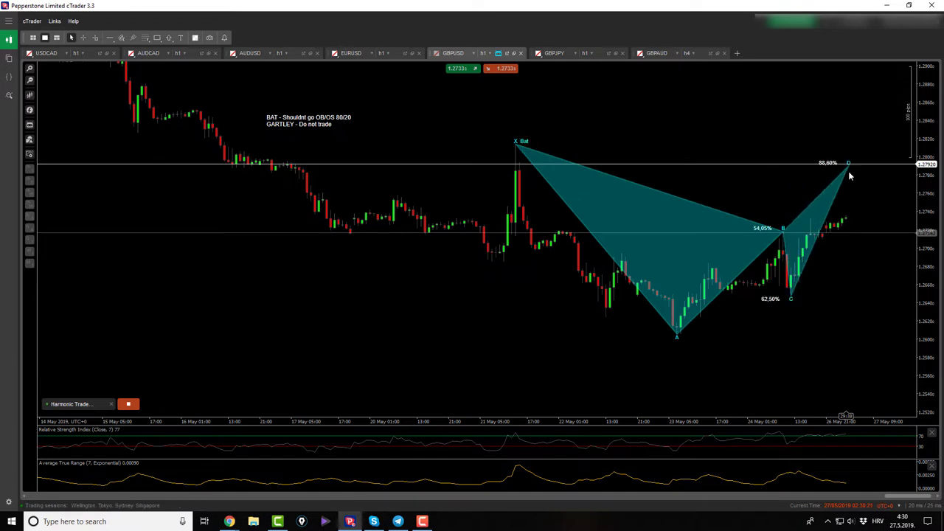
{"action": "left_click", "coordinate": [850, 176]}
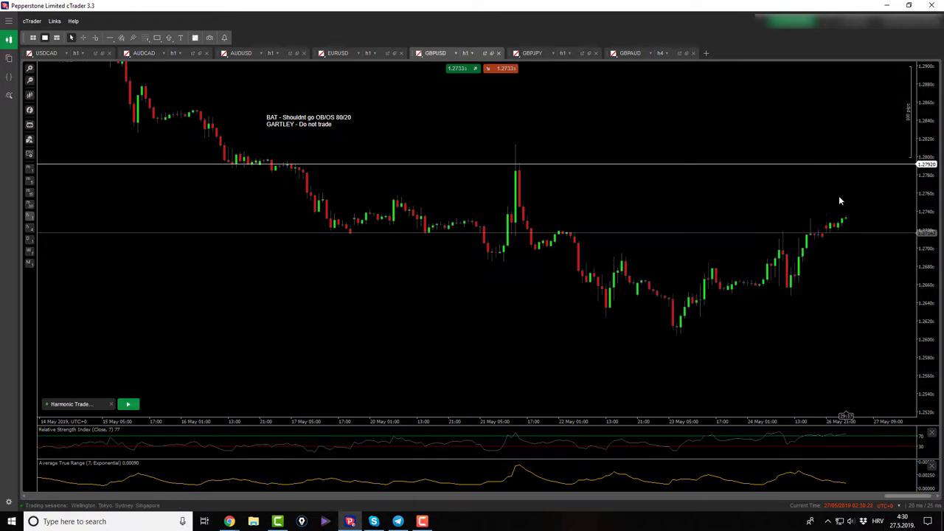
Move the BAT/GARTLEY text note beside the latest GBPUSD candles.
{"action": "left_click", "coordinate": [83, 39]}
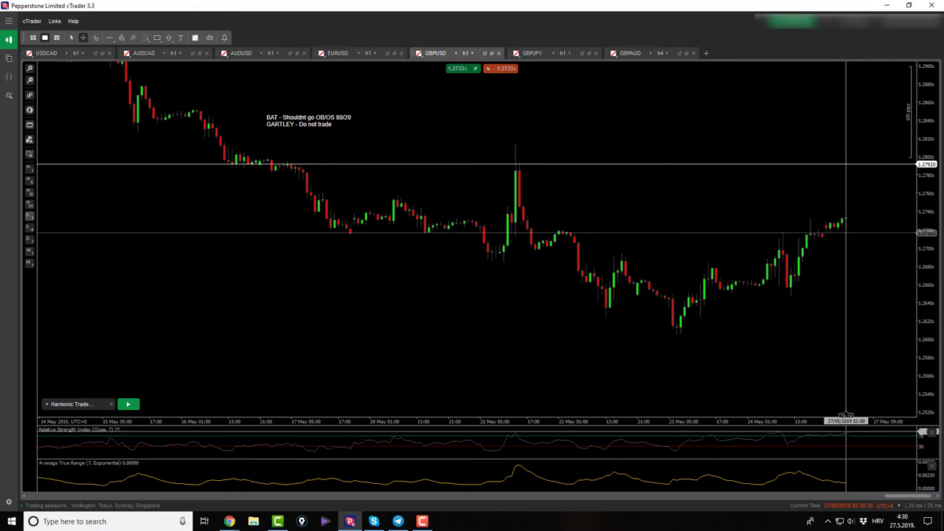
{"action": "left_click", "coordinate": [300, 118]}
{"action": "left_click_drag", "start_coordinate": [300, 118], "coordinate": [714, 192]}
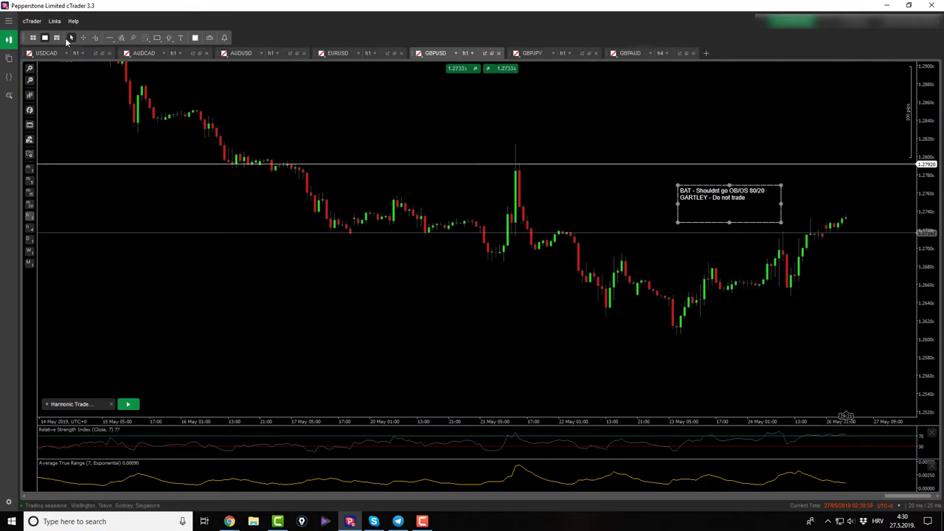
Create a GBPUSD price alert at the Ask price of 1.27750.
{"action": "right_click", "coordinate": [844, 184]}
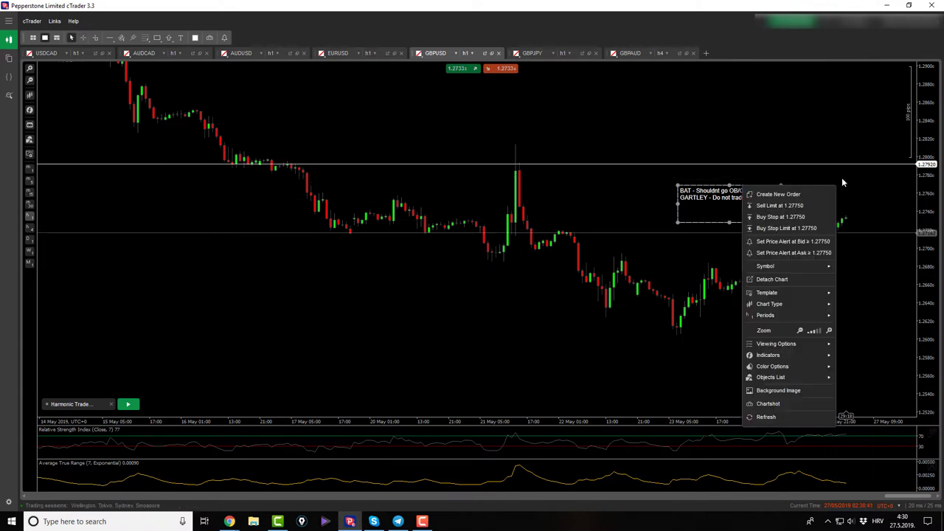
{"action": "left_click", "coordinate": [814, 253]}
{"action": "left_click", "coordinate": [491, 341]}
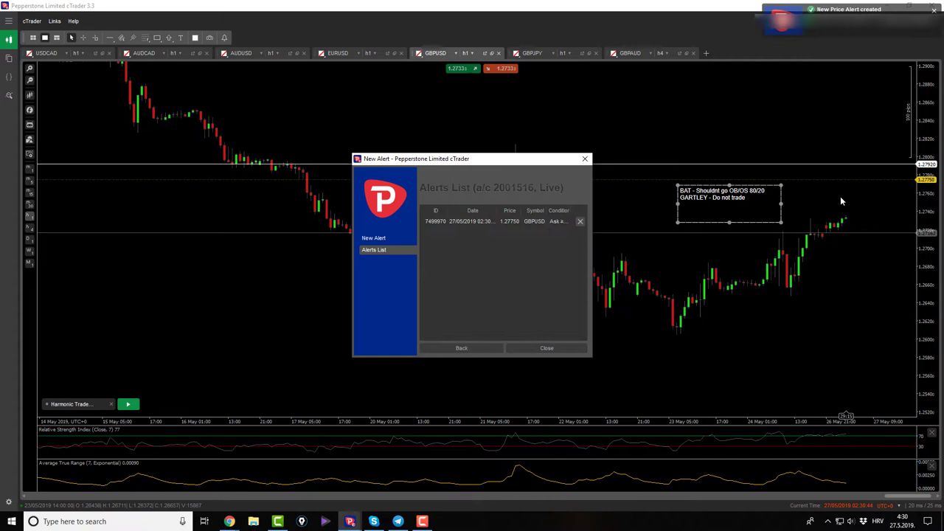
{"action": "left_click", "coordinate": [542, 348]}
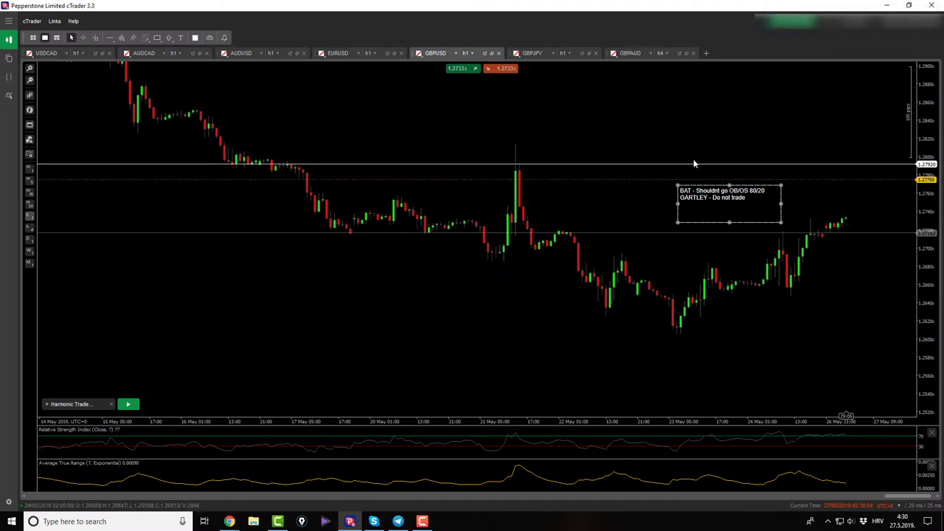
On GBPJPY, measure the pip distance below the grey zone with the crosshair.
{"action": "left_click", "coordinate": [540, 58]}
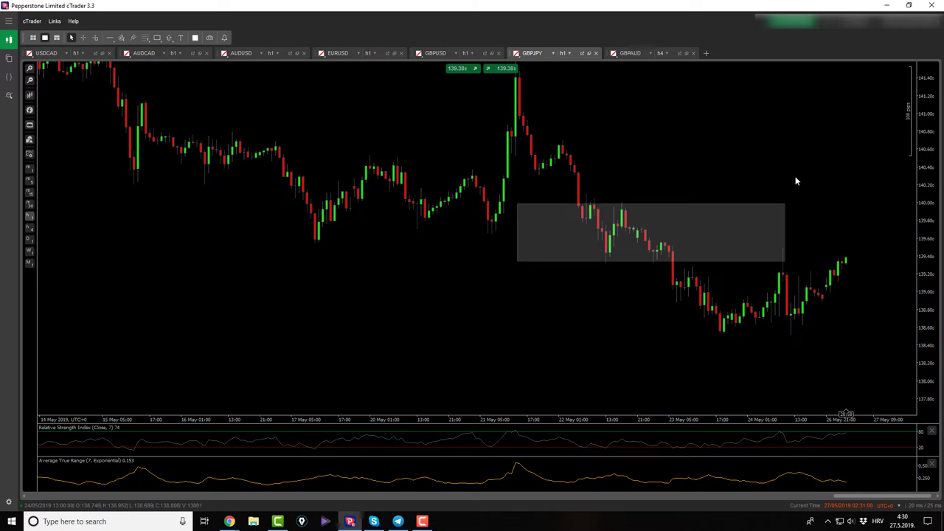
{"action": "left_click", "coordinate": [83, 38]}
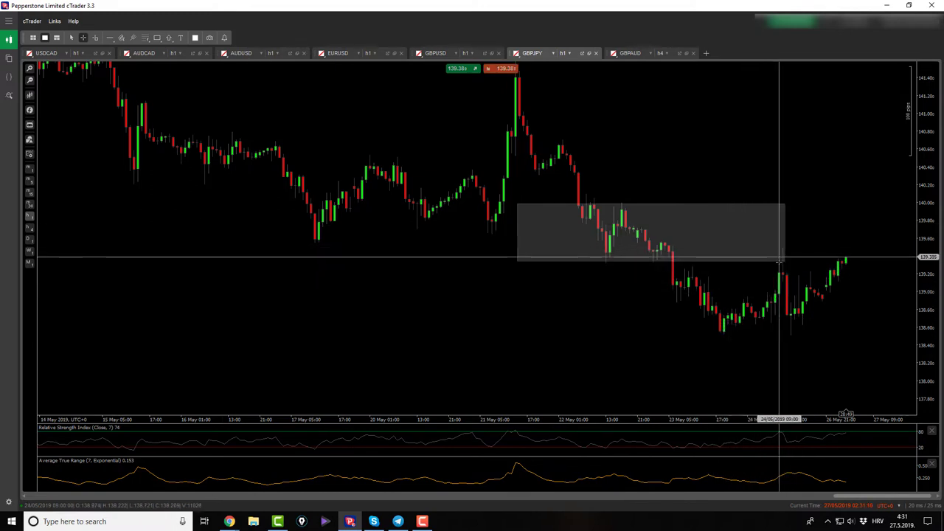
{"action": "left_click_drag", "start_coordinate": [780, 260], "coordinate": [782, 332]}
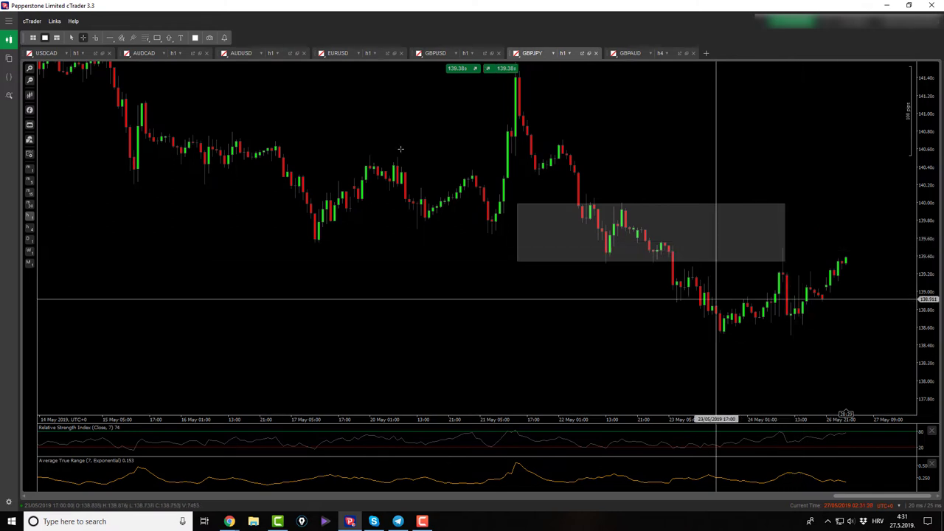
{"action": "key", "text": "Escape"}
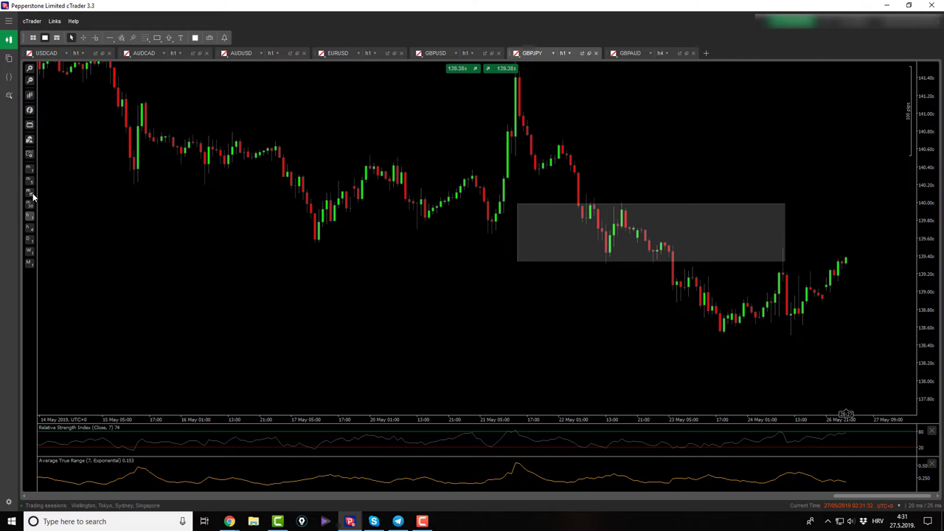
Shift the grey 139.35–140.00 zone right so it starts around 22 May 13:00.
{"action": "left_click", "coordinate": [30, 194]}
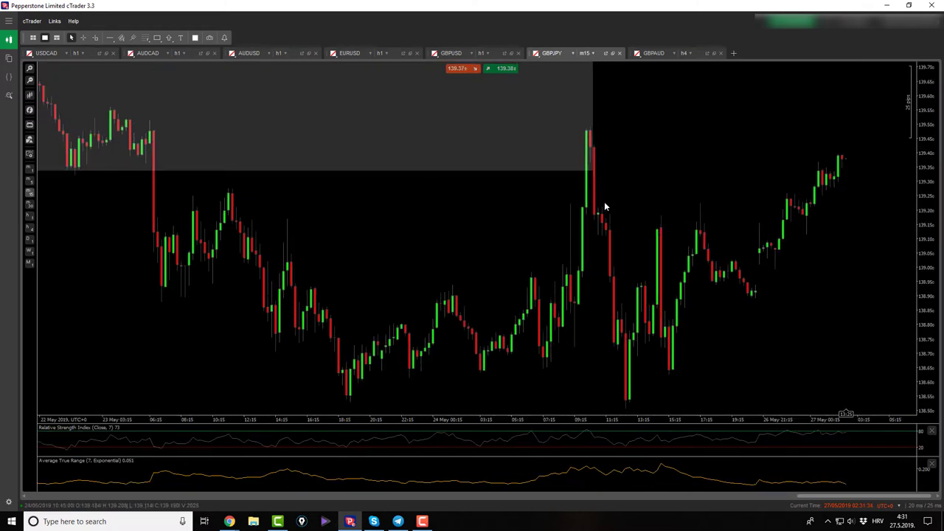
{"action": "left_click", "coordinate": [33, 216]}
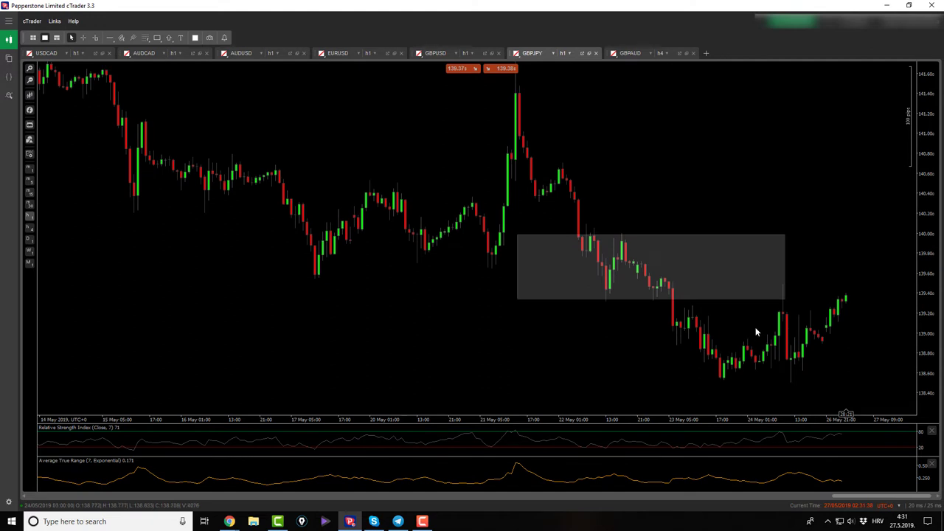
{"action": "left_click", "coordinate": [748, 298]}
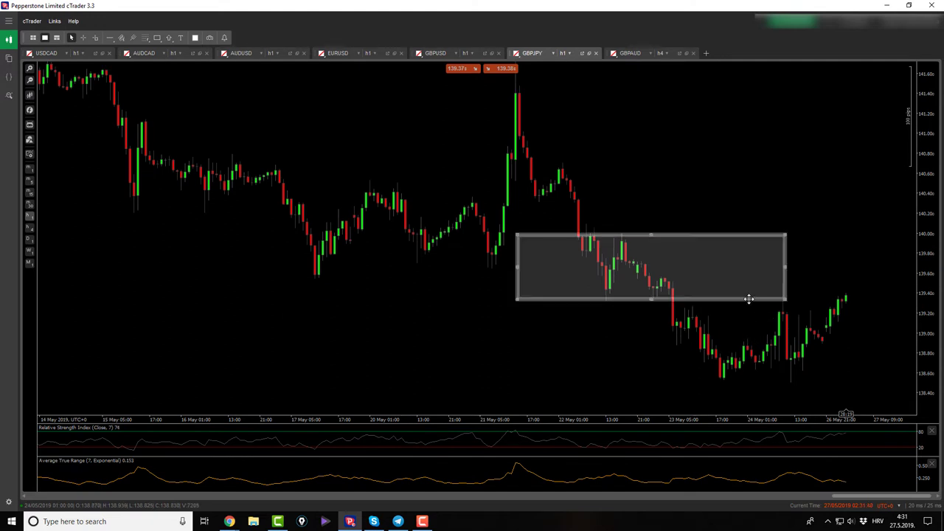
{"action": "left_click_drag", "start_coordinate": [701, 293], "coordinate": [789, 294]}
{"action": "left_click", "coordinate": [618, 93]}
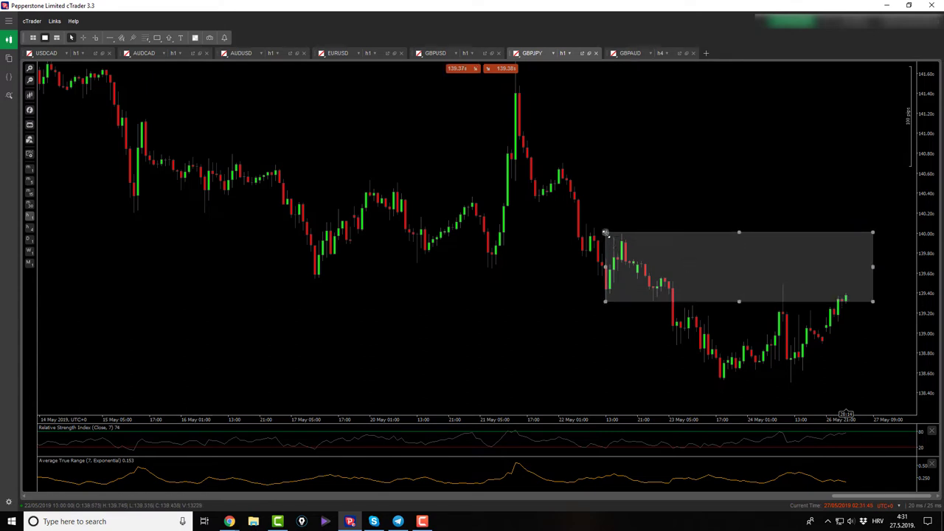
On GBPAUD, drag the trade's red stop-loss area lower, beneath the grey zone.
{"action": "left_click", "coordinate": [630, 53]}
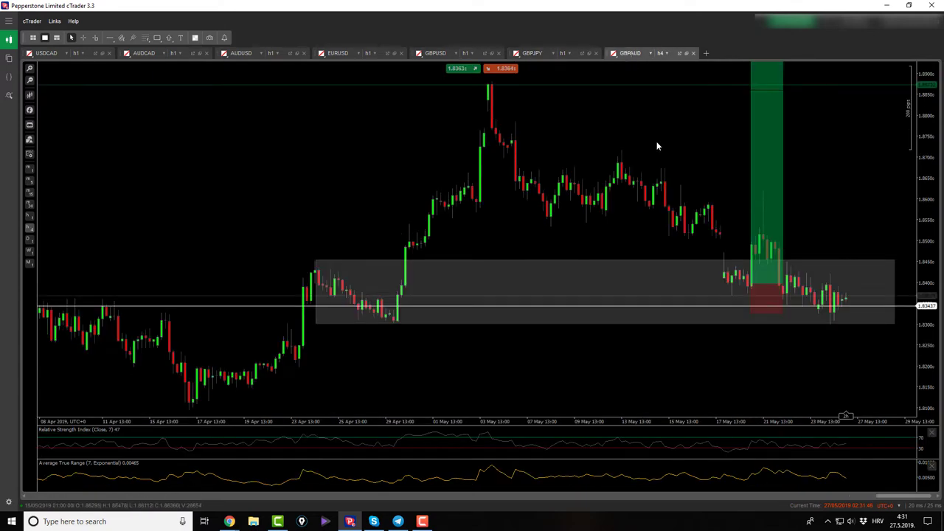
{"action": "scroll", "coordinate": [658, 146], "scroll_direction": "down", "scroll_amount": 3}
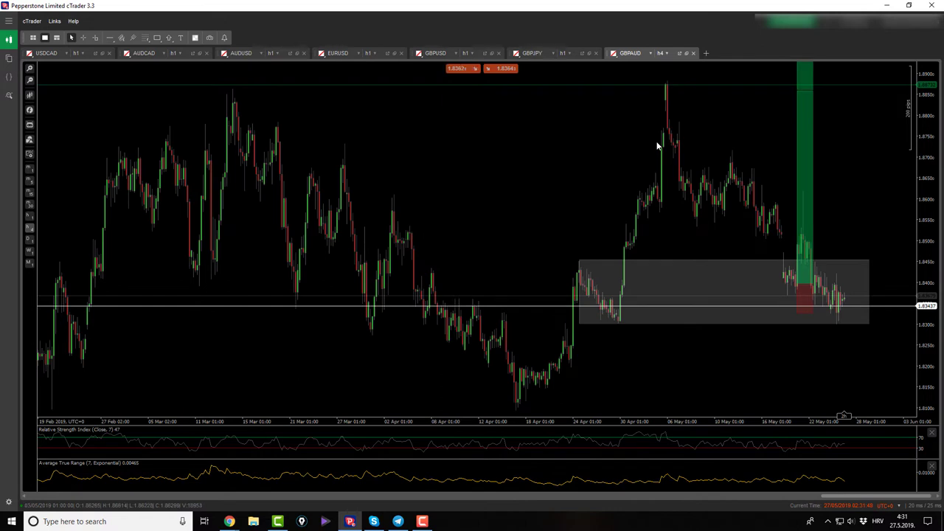
{"action": "left_click_drag", "start_coordinate": [450, 152], "coordinate": [442, 183]}
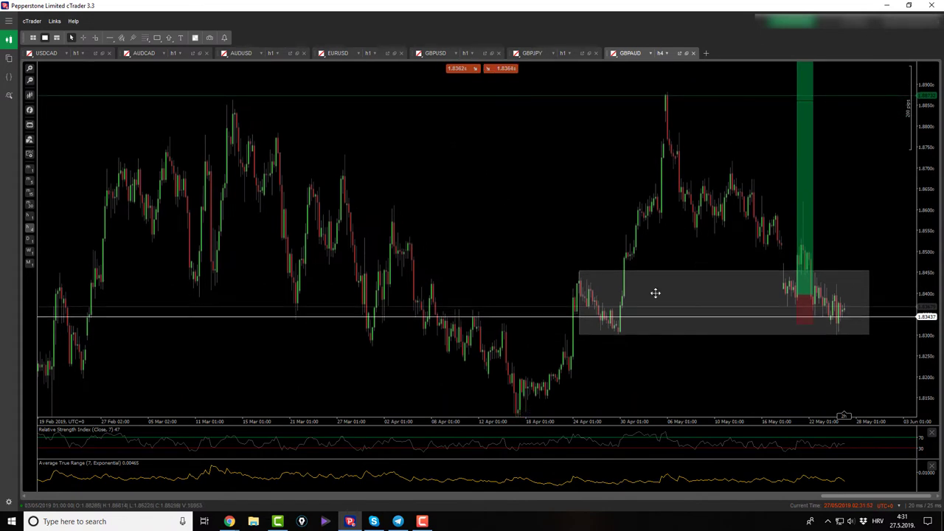
{"action": "scroll", "coordinate": [524, 215], "scroll_direction": "up", "scroll_amount": 2}
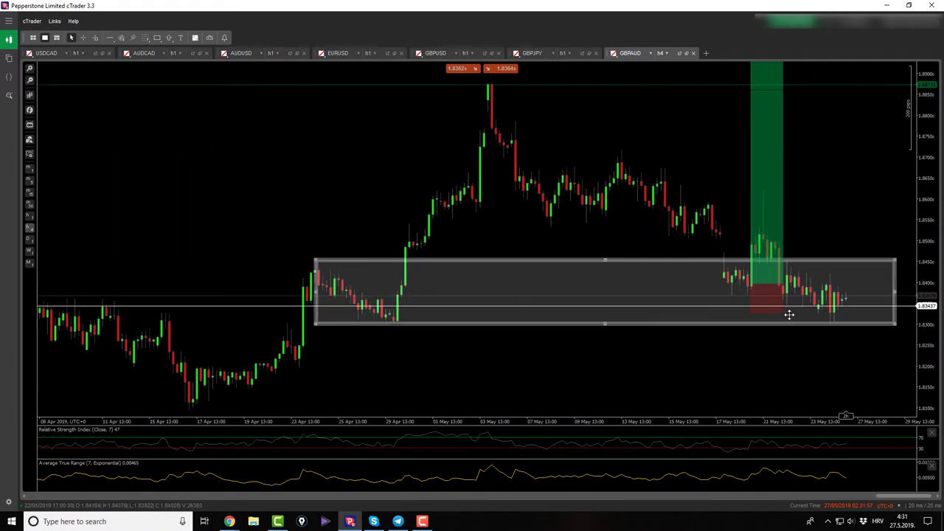
{"action": "middle_click", "coordinate": [738, 293]}
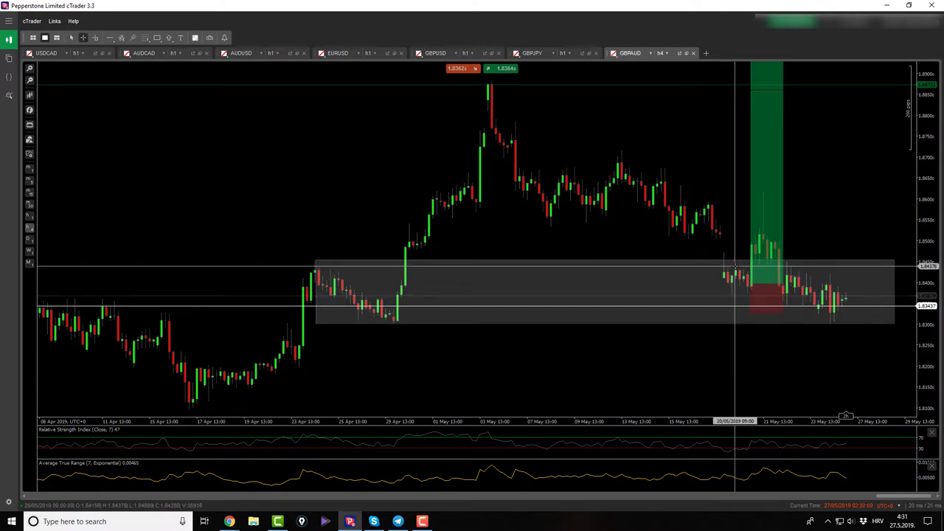
{"action": "middle_click", "coordinate": [752, 304]}
{"action": "left_click_drag", "start_coordinate": [751, 313], "coordinate": [751, 333]}
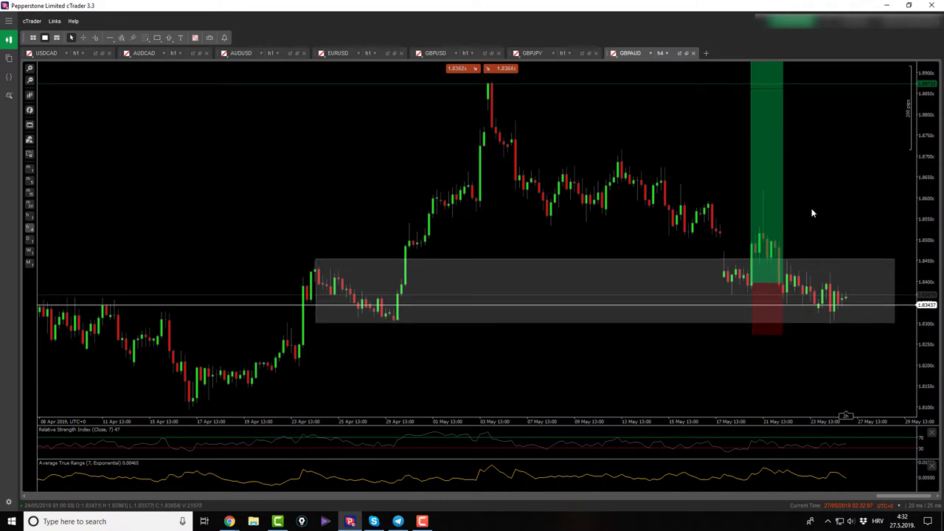
{"action": "left_click_drag", "start_coordinate": [753, 211], "coordinate": [707, 273]}
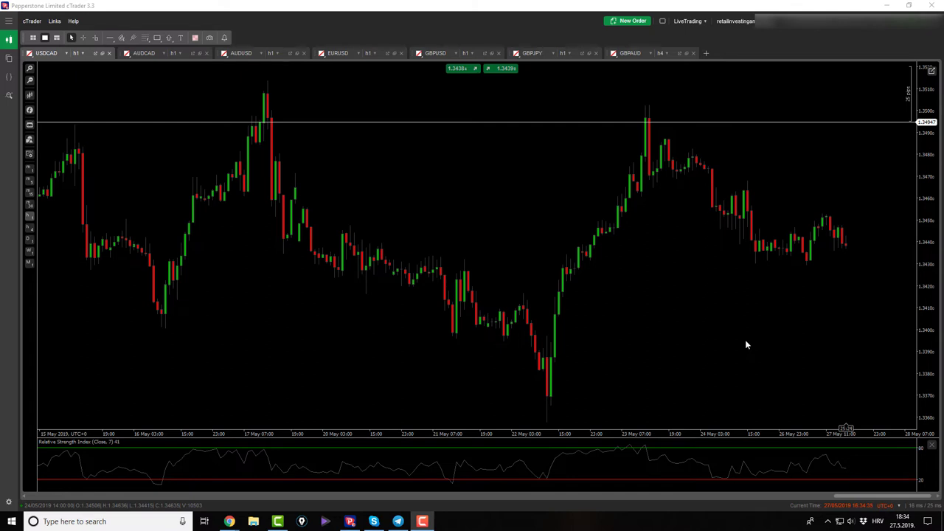
Postpone the update with Later, then move via AUDCAD to the AUDUSD hourly chart.
{"action": "right_click", "coordinate": [705, 326]}
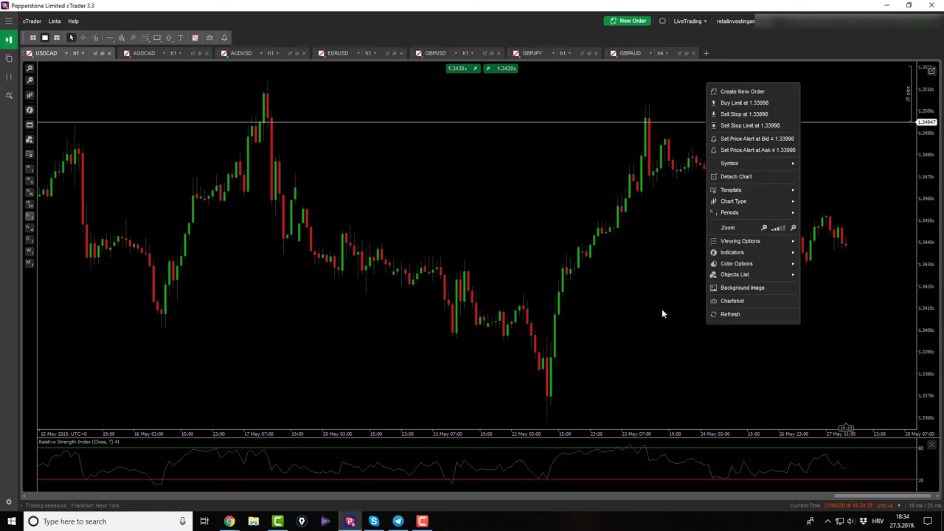
{"action": "left_click", "coordinate": [661, 308]}
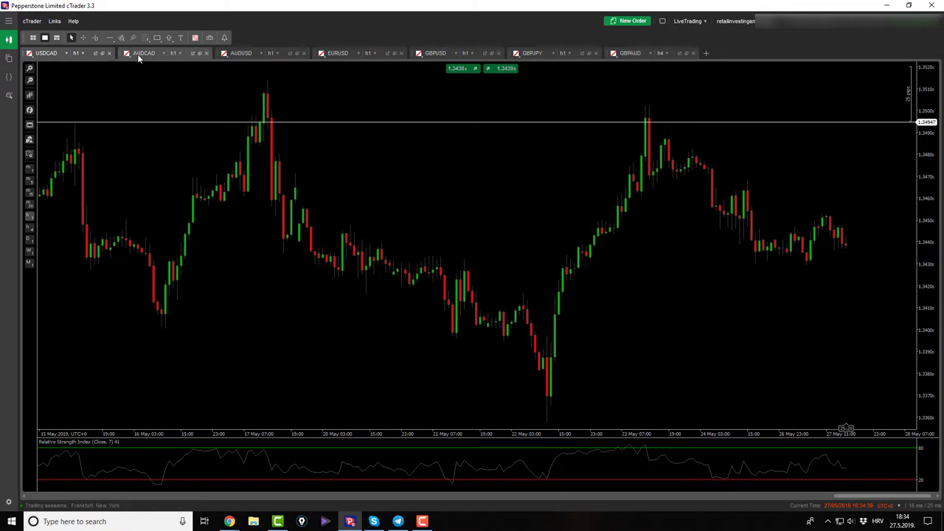
{"action": "left_click", "coordinate": [906, 71]}
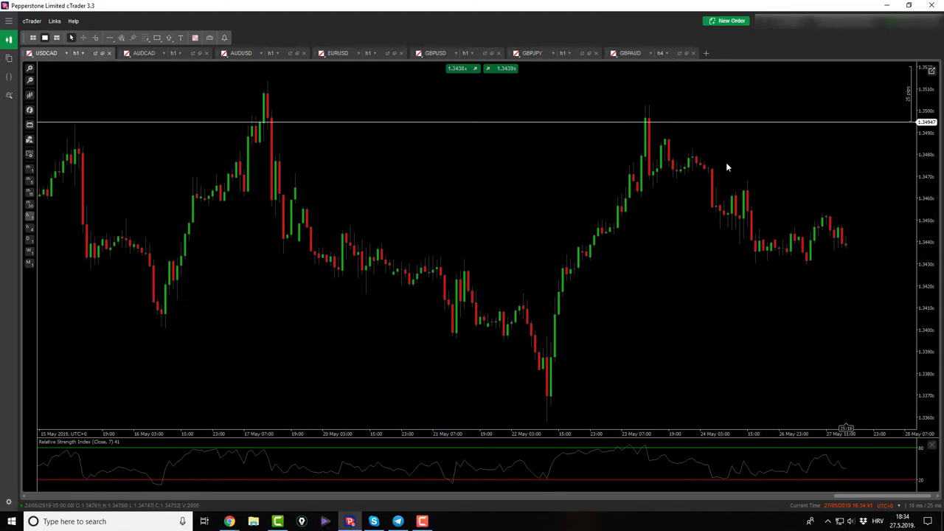
{"action": "left_click", "coordinate": [146, 55]}
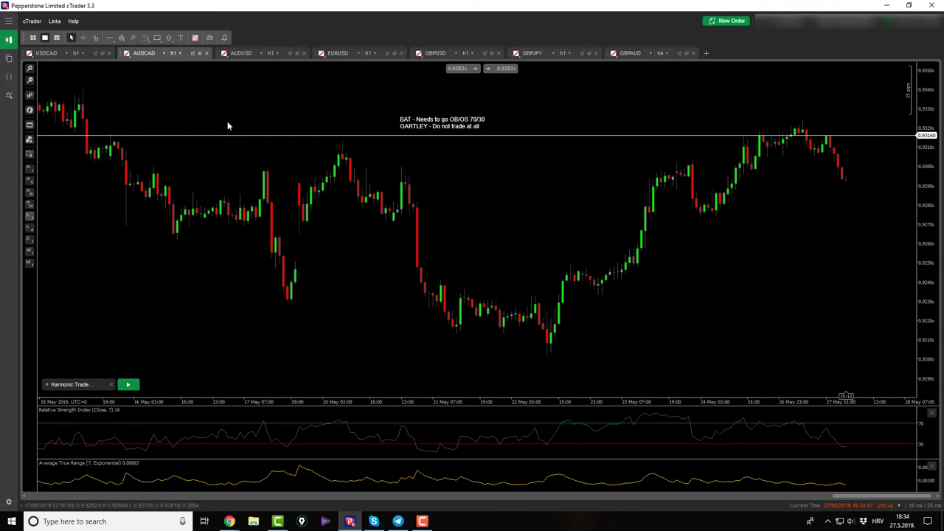
{"action": "left_click", "coordinate": [242, 53]}
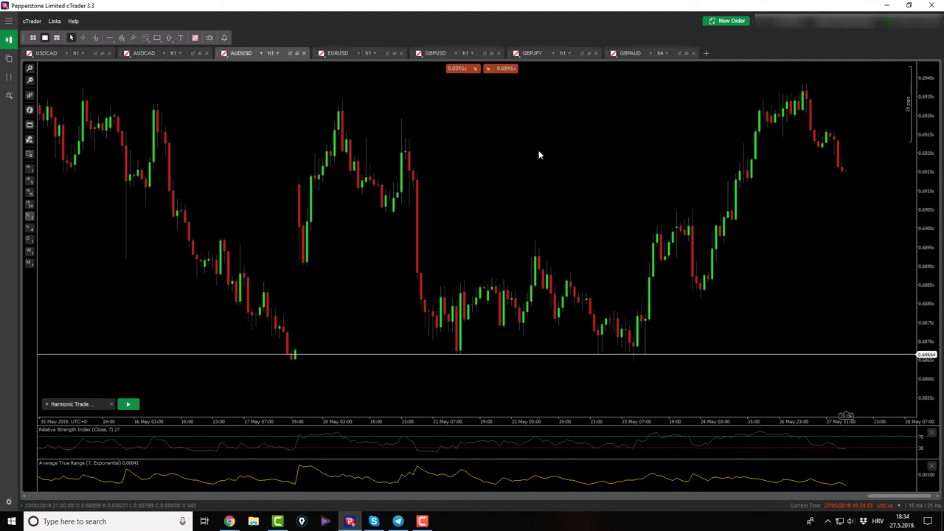
Start the Harmonic Trade Manager v1.1 cBot and mark the AUDUSD Bat points X, A, B, C, D.
{"action": "left_click", "coordinate": [29, 125]}
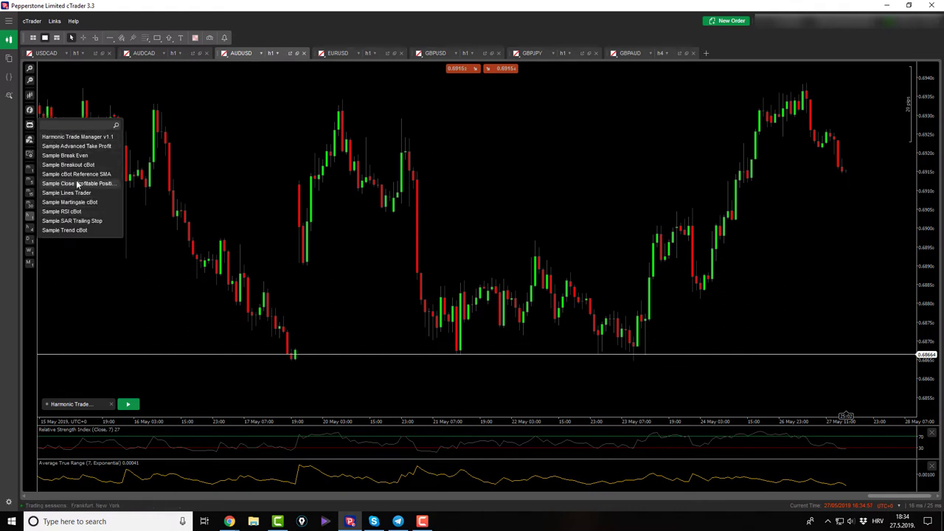
{"action": "left_click", "coordinate": [90, 140]}
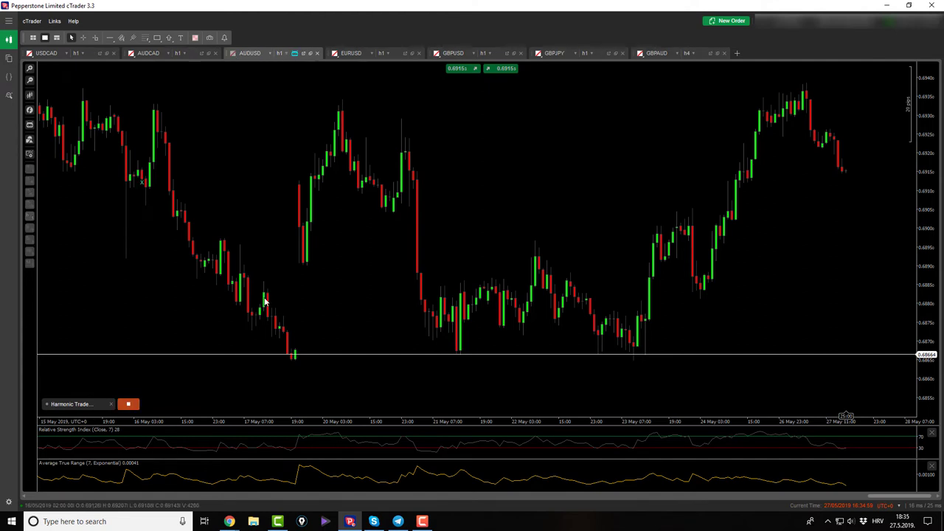
{"action": "mouse_move", "coordinate": [342, 96]}
{"action": "left_mouse_down"}
{"action": "mouse_move", "coordinate": [655, 440]}
{"action": "mouse_move", "coordinate": [625, 369]}
{"action": "mouse_move", "coordinate": [632, 373]}
{"action": "left_mouse_up"}
{"action": "left_click", "coordinate": [632, 377]}
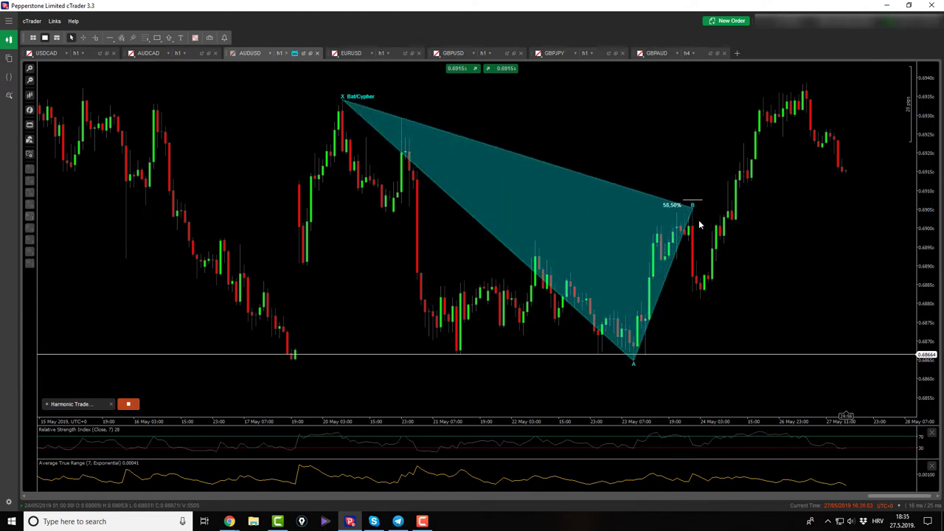
{"action": "left_click", "coordinate": [701, 225]}
{"action": "left_click", "coordinate": [702, 300]}
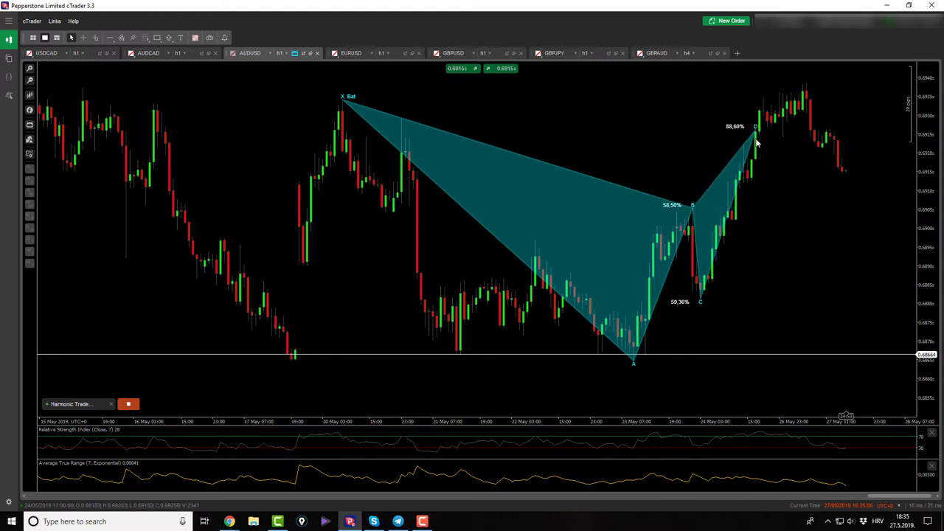
{"action": "left_click", "coordinate": [757, 142]}
Read the Bat's entry and target prices with the crosshair, zooming the chart.
{"action": "left_click", "coordinate": [84, 38]}
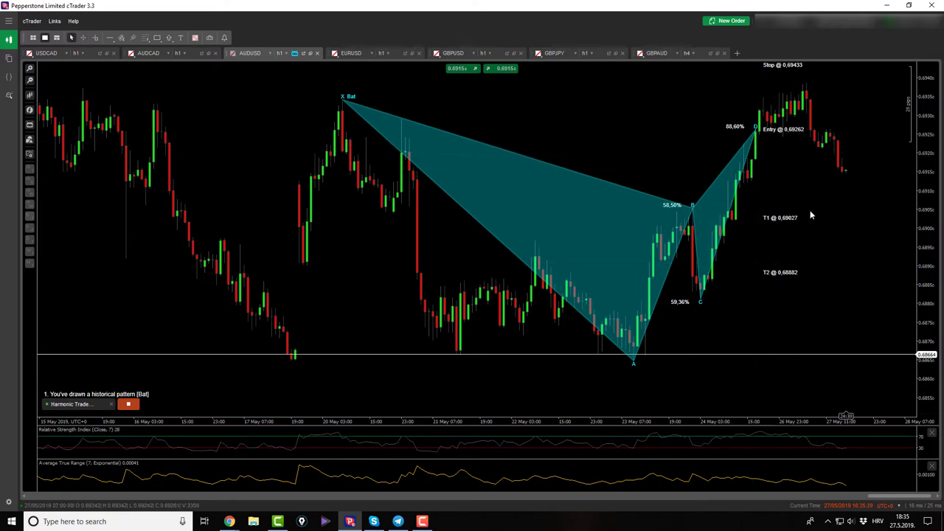
{"action": "scroll", "coordinate": [811, 214], "scroll_direction": "down", "scroll_amount": 3}
{"action": "scroll", "coordinate": [811, 215], "scroll_direction": "down", "scroll_amount": 1}
{"action": "scroll", "coordinate": [810, 214], "scroll_direction": "up", "scroll_amount": 2}
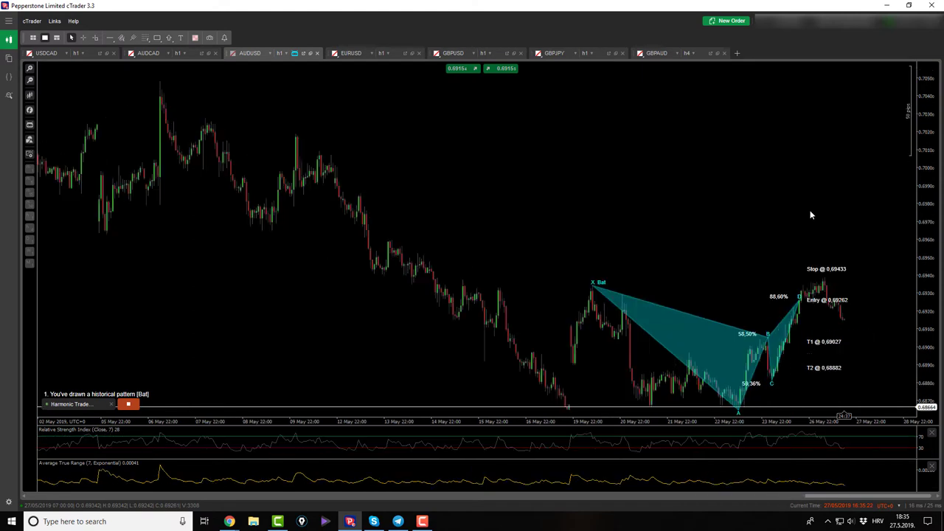
{"action": "scroll", "coordinate": [811, 215], "scroll_direction": "up", "scroll_amount": 2}
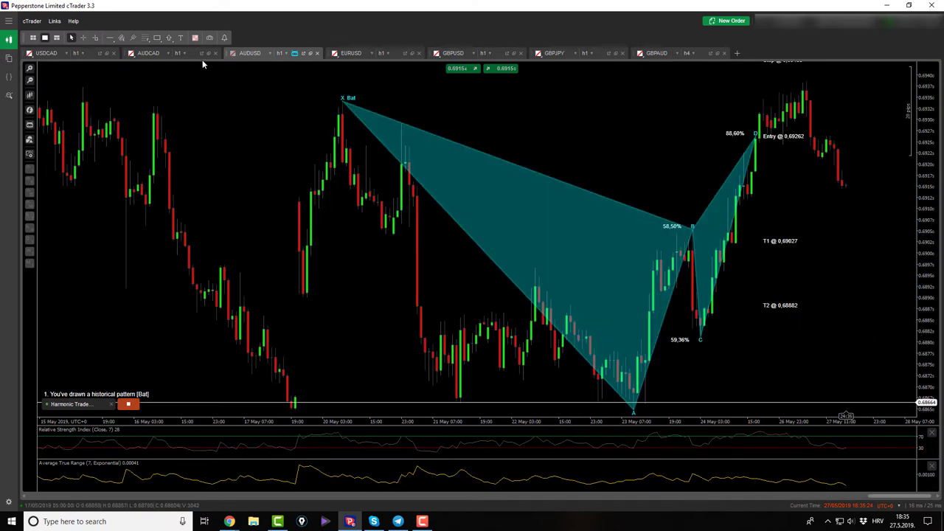
On AUDCAD, move the BAT/GARTLEY rules note further right, then return to AUDUSD.
{"action": "left_click", "coordinate": [166, 53]}
{"action": "left_click_drag", "start_coordinate": [453, 117], "coordinate": [662, 133]}
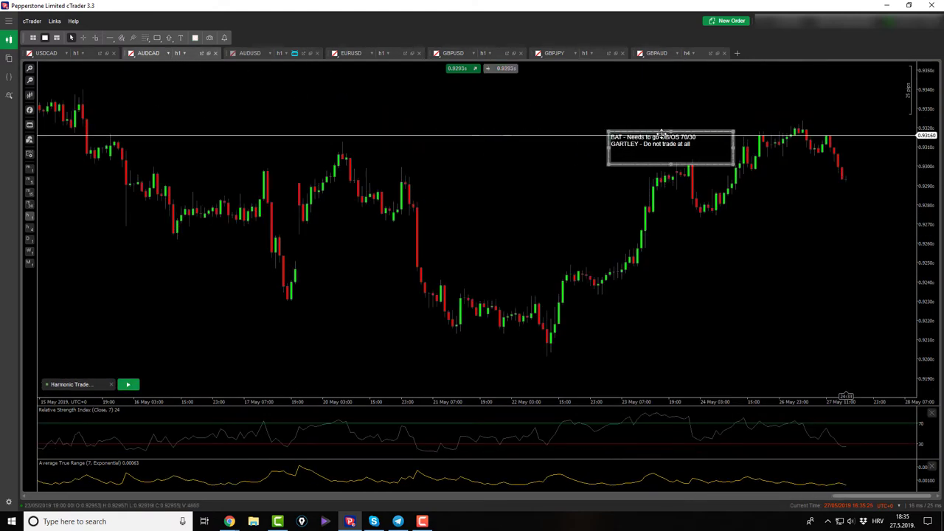
{"action": "left_click", "coordinate": [250, 53]}
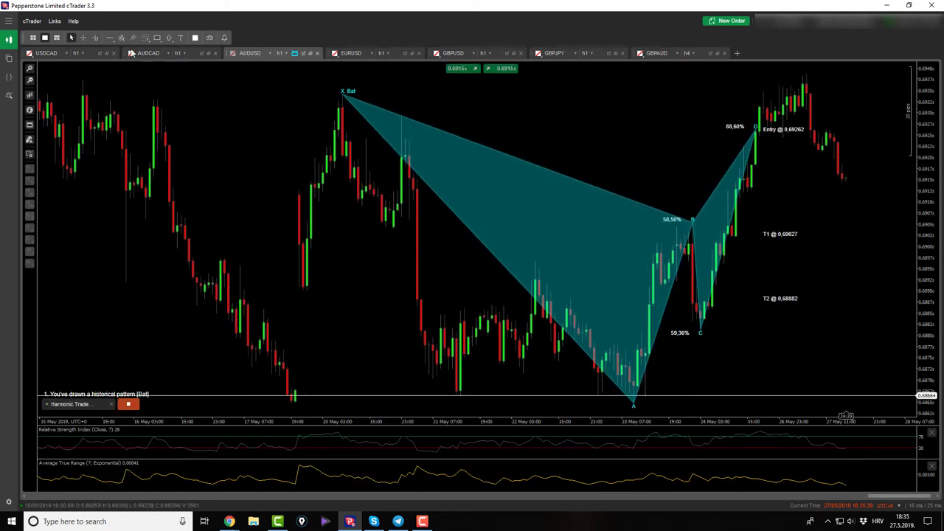
Draw a Fibonacci retracement from the A low to the high and measure the drop from the recent high.
{"action": "left_click_drag", "start_coordinate": [633, 404], "coordinate": [805, 79]}
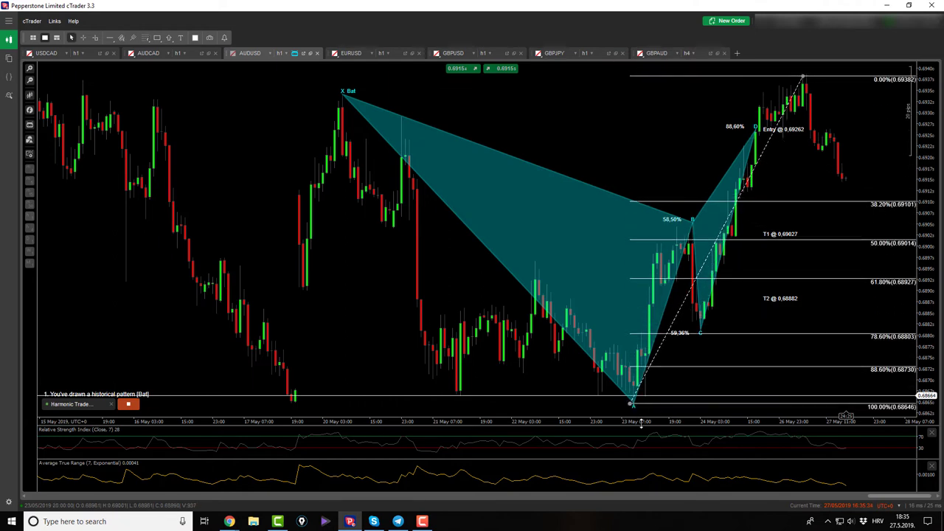
{"action": "left_click_drag", "start_coordinate": [631, 404], "coordinate": [634, 403]}
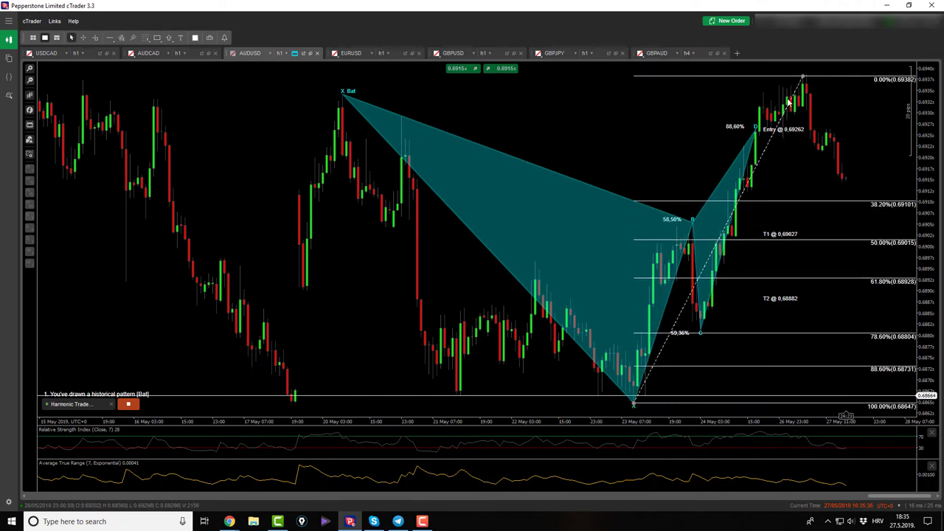
{"action": "middle_click", "coordinate": [784, 127]}
{"action": "left_click_drag", "start_coordinate": [784, 129], "coordinate": [837, 178]}
{"action": "middle_click", "coordinate": [700, 134]}
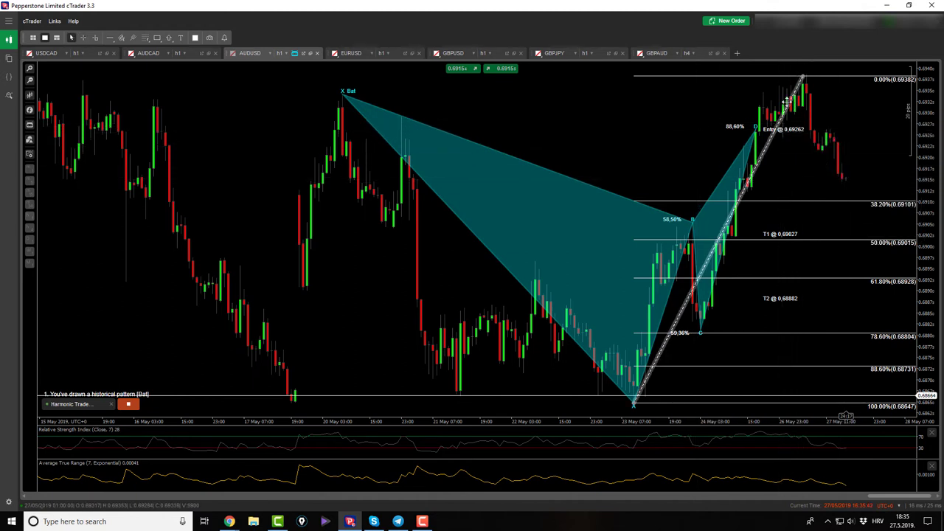
Zoom the AUDUSD Bat pattern in and out, then switch to the EURUSD chart.
{"action": "scroll", "coordinate": [703, 113], "scroll_direction": "down", "scroll_amount": 2}
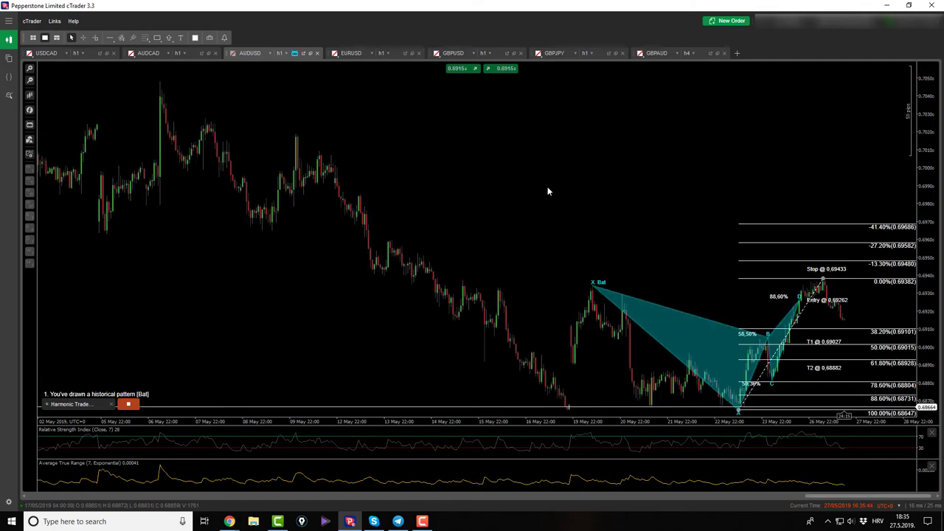
{"action": "scroll", "coordinate": [488, 133], "scroll_direction": "up", "scroll_amount": 1}
{"action": "scroll", "coordinate": [488, 133], "scroll_direction": "up", "scroll_amount": 2}
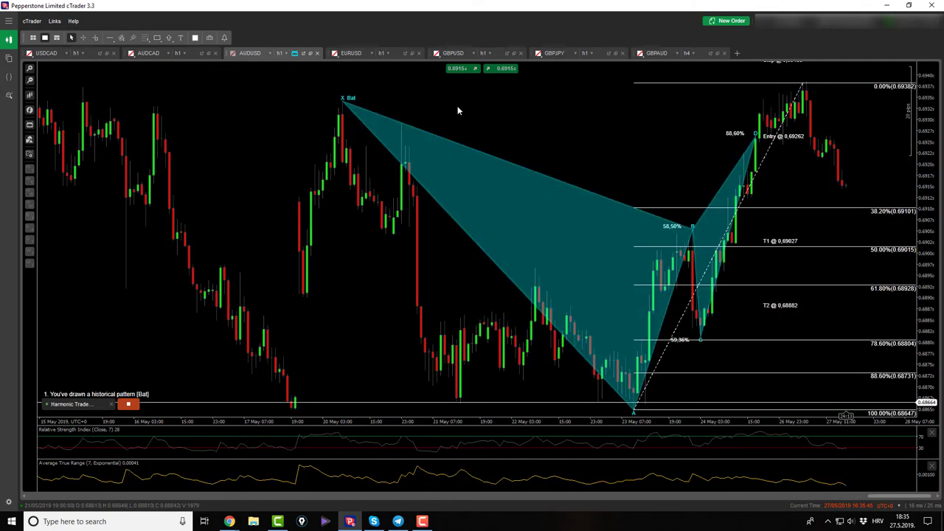
{"action": "left_click", "coordinate": [354, 53]}
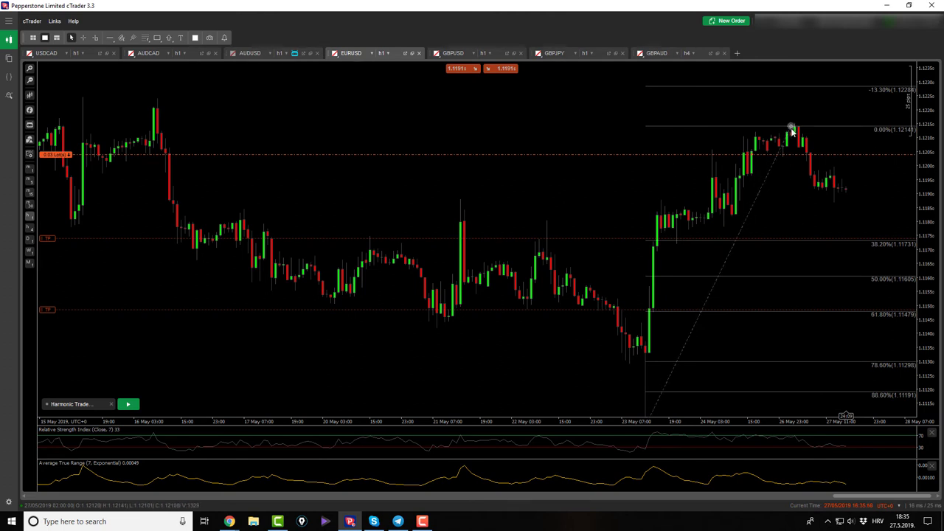
Raise the EURUSD Fibonacci 0% level to 1.12152, view EURUSD on h4, then go to GBPUSD.
{"action": "left_click_drag", "start_coordinate": [791, 130], "coordinate": [795, 124]}
{"action": "left_click", "coordinate": [782, 188]}
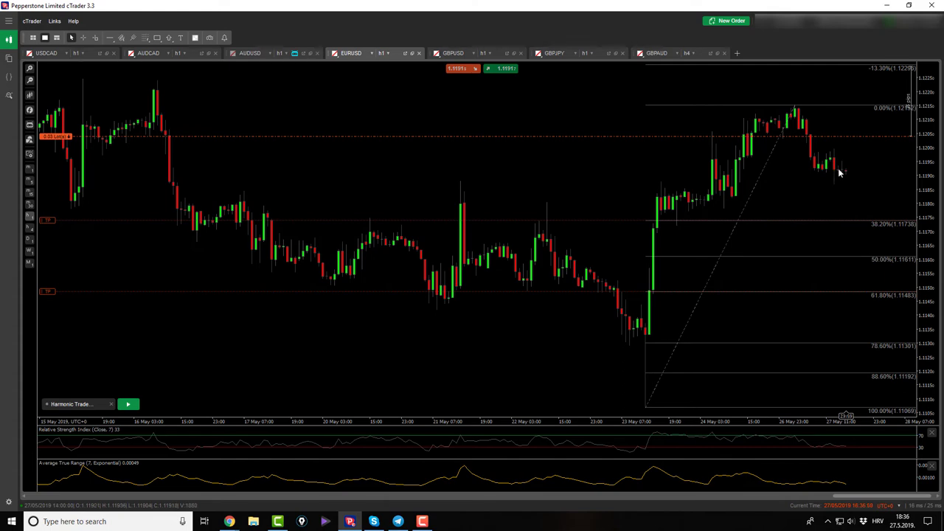
{"action": "left_click", "coordinate": [29, 230]}
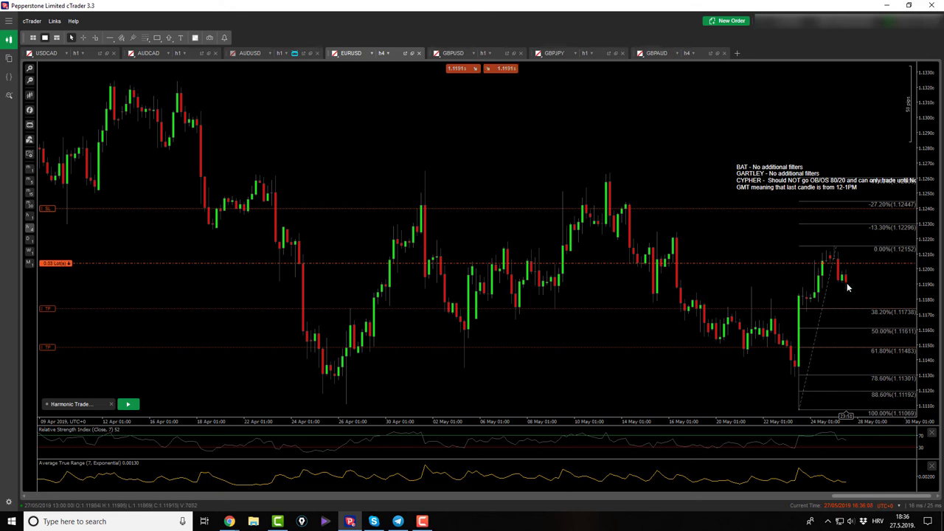
{"action": "left_click_drag", "start_coordinate": [850, 309], "coordinate": [845, 277]}
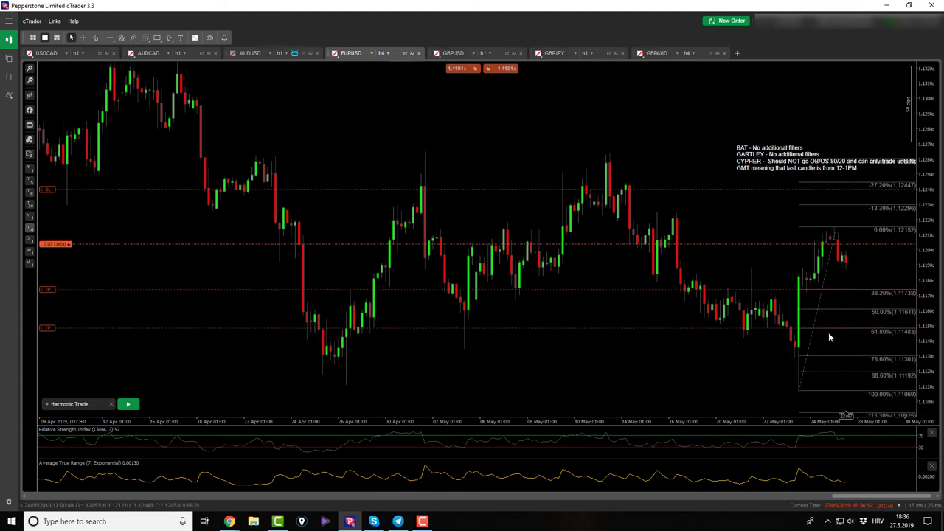
{"action": "left_click", "coordinate": [453, 53]}
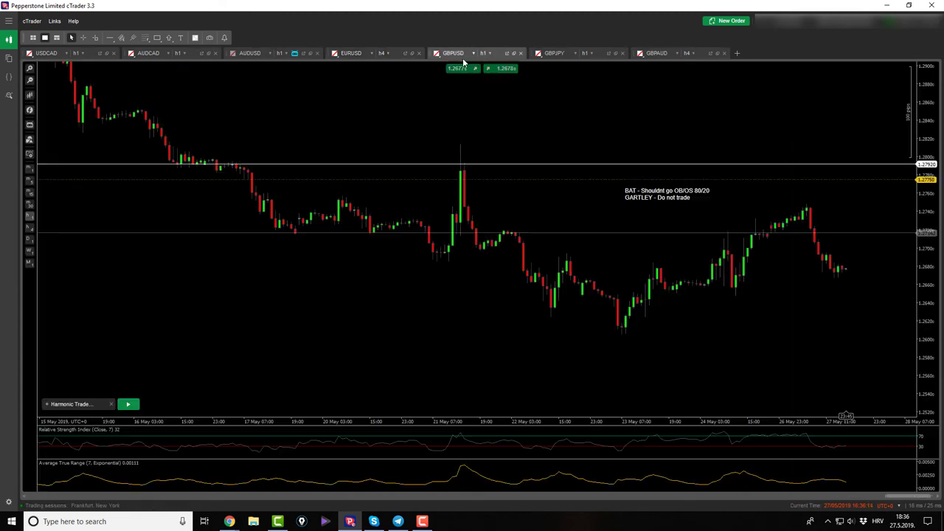
Run Harmonic Trade Manager to mark trial X, A, B, C points on GBPUSD, then stop it to clear them.
{"action": "left_click", "coordinate": [127, 404]}
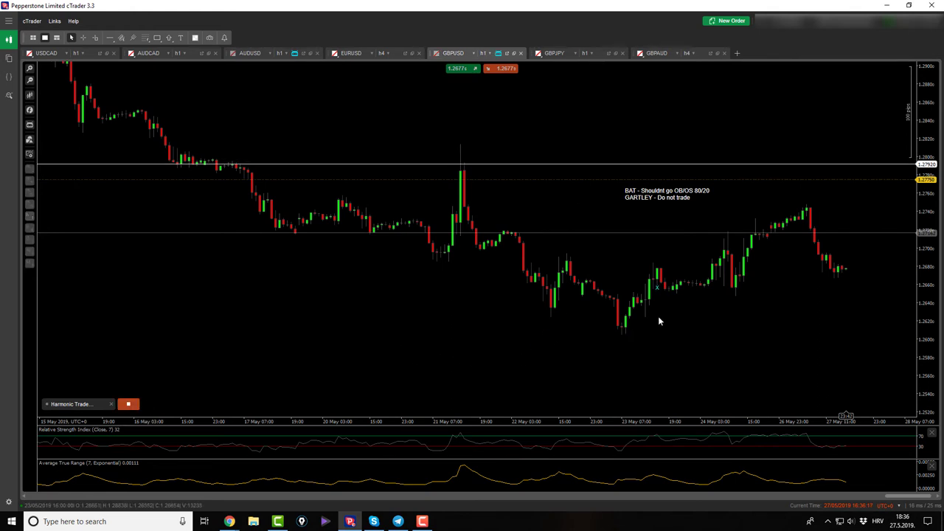
{"action": "left_click", "coordinate": [621, 353]}
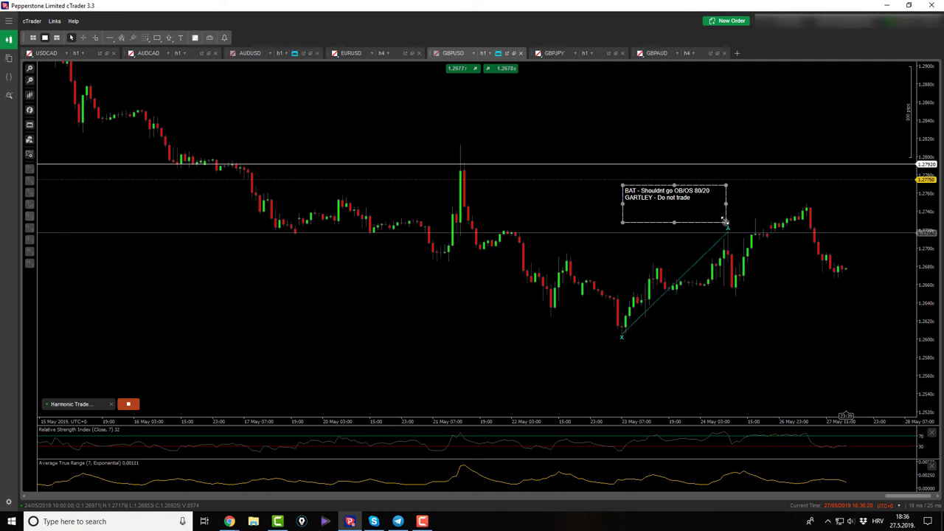
{"action": "left_click_drag", "start_coordinate": [675, 211], "coordinate": [630, 211]}
{"action": "left_click", "coordinate": [727, 221]}
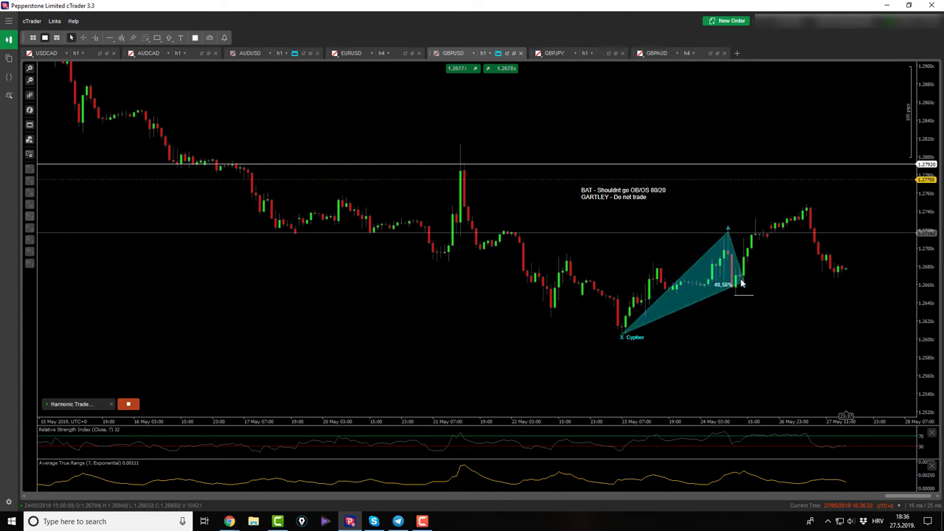
{"action": "left_click", "coordinate": [739, 293]}
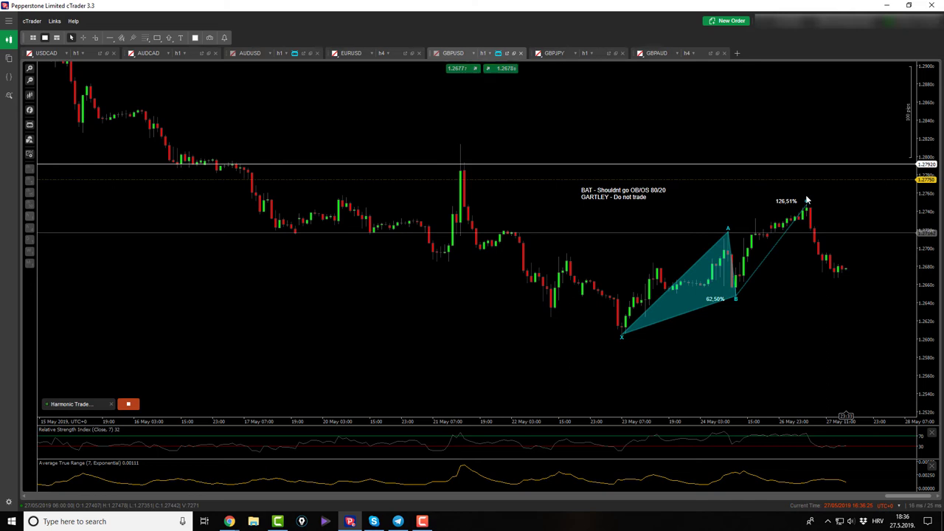
{"action": "left_click", "coordinate": [747, 240]}
{"action": "left_click", "coordinate": [129, 403]}
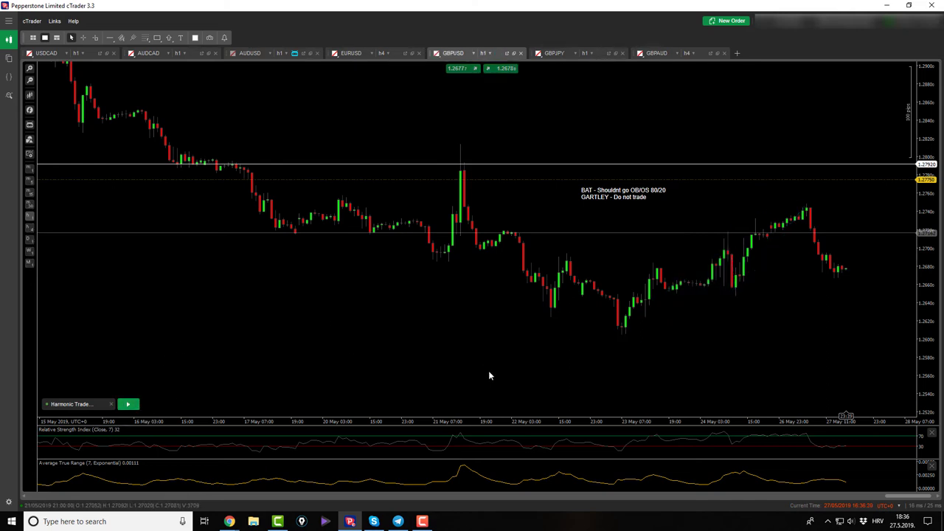
Look over the GBPJPY chart, then show GBPAUD on the 1-hour timeframe.
{"action": "left_click", "coordinate": [552, 53]}
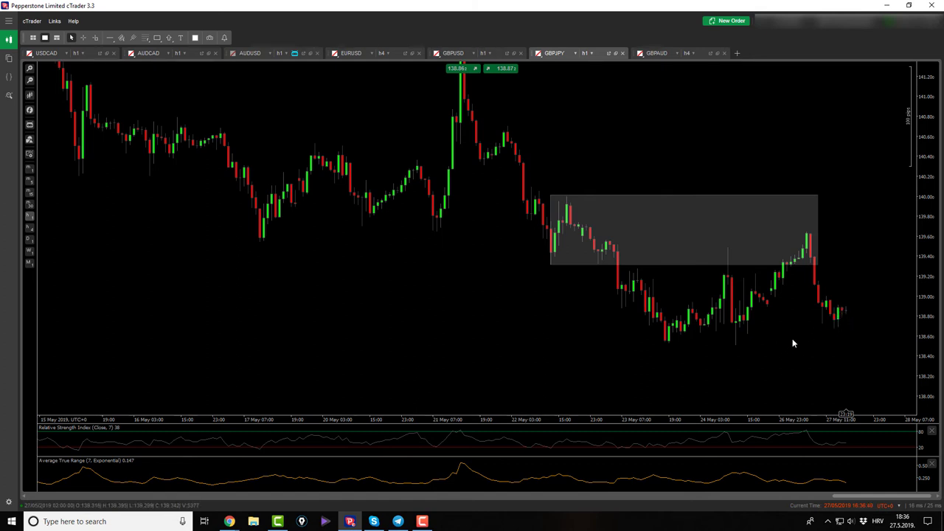
{"action": "left_click", "coordinate": [653, 53]}
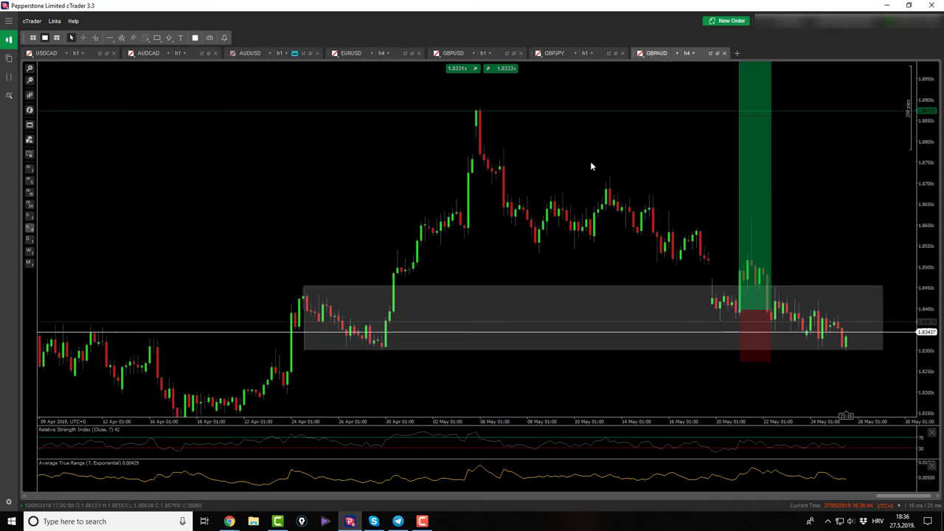
{"action": "left_click", "coordinate": [29, 216]}
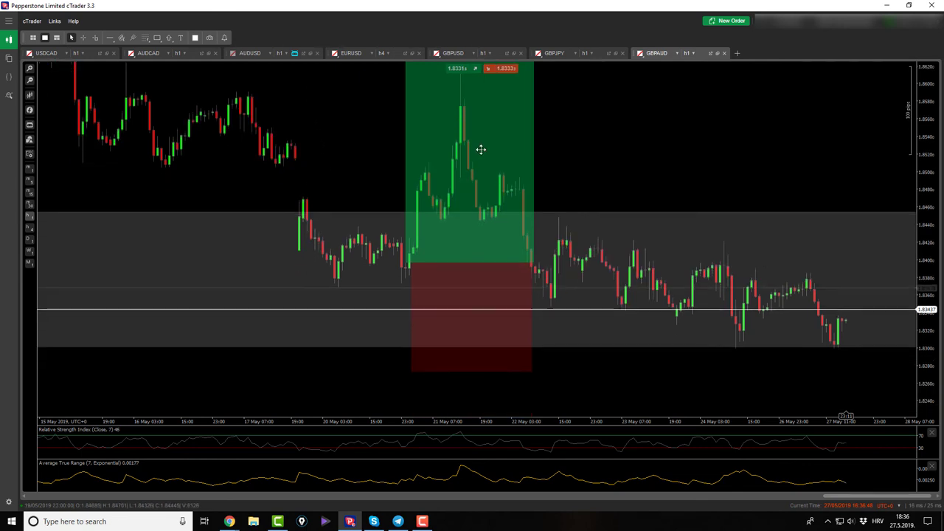
Apply Harmonic Trade Manager on GBPAUD to show the Gartley with entry 1.83181 and stop 1.82871.
{"action": "left_click", "coordinate": [29, 124]}
{"action": "left_click", "coordinate": [59, 136]}
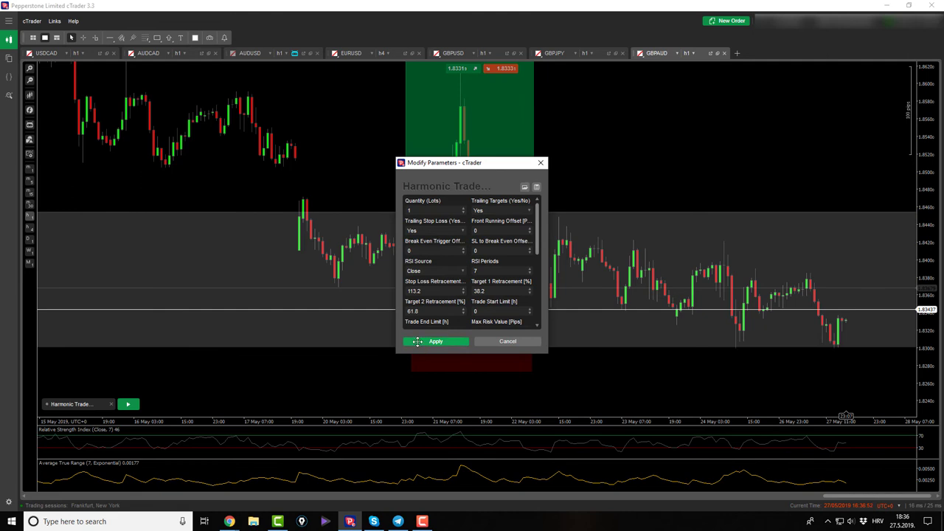
{"action": "left_click", "coordinate": [435, 341]}
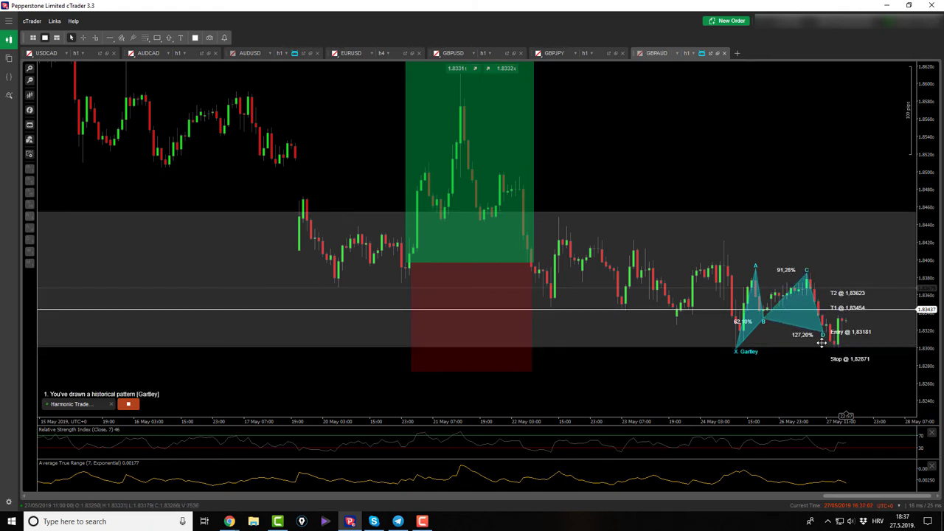
{"action": "scroll", "coordinate": [816, 363], "scroll_direction": "up", "scroll_amount": 3}
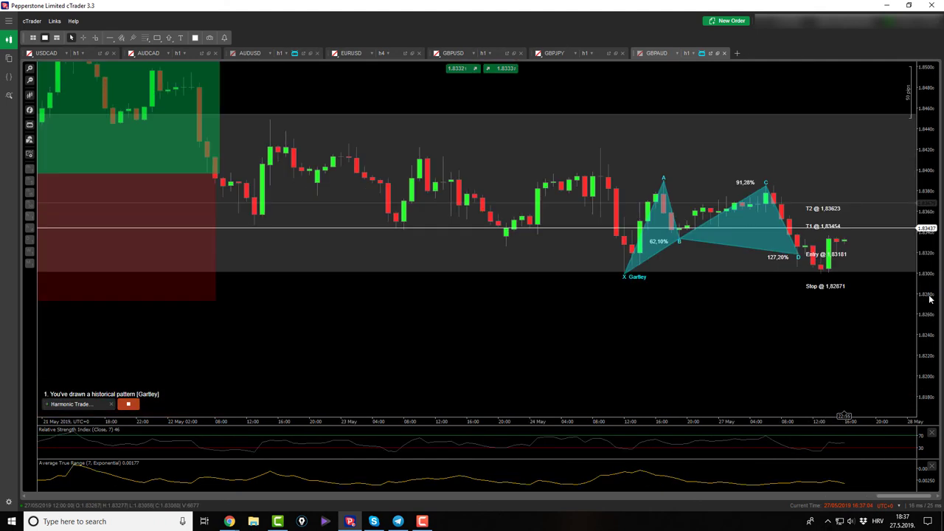
Draw a Fibonacci retracement from the Gartley's A point down to the 1.82995 low.
{"action": "left_click", "coordinate": [123, 38]}
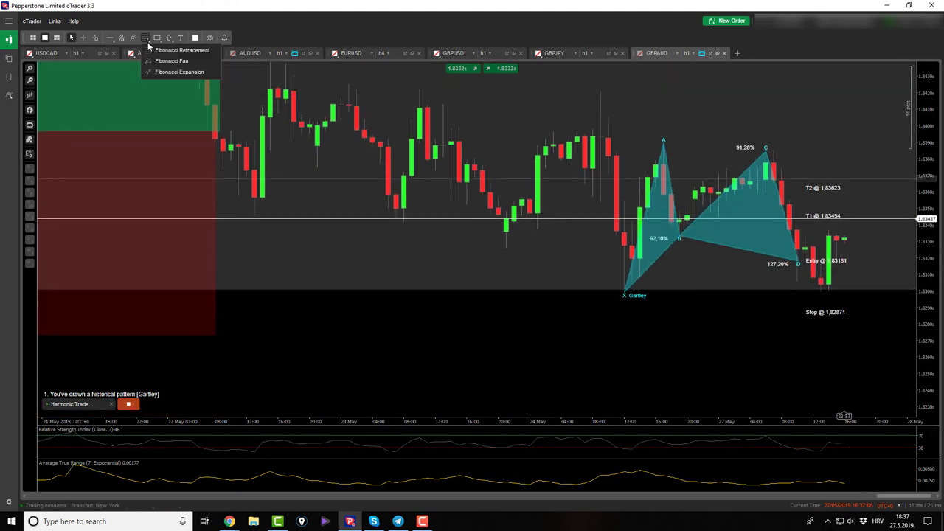
{"action": "left_click", "coordinate": [169, 42]}
{"action": "mouse_move", "coordinate": [662, 139]}
{"action": "left_mouse_down"}
{"action": "mouse_move", "coordinate": [784, 291]}
{"action": "mouse_move", "coordinate": [820, 295]}
{"action": "mouse_move", "coordinate": [822, 286]}
{"action": "mouse_move", "coordinate": [822, 299]}
{"action": "mouse_move", "coordinate": [821, 291]}
{"action": "left_mouse_up"}
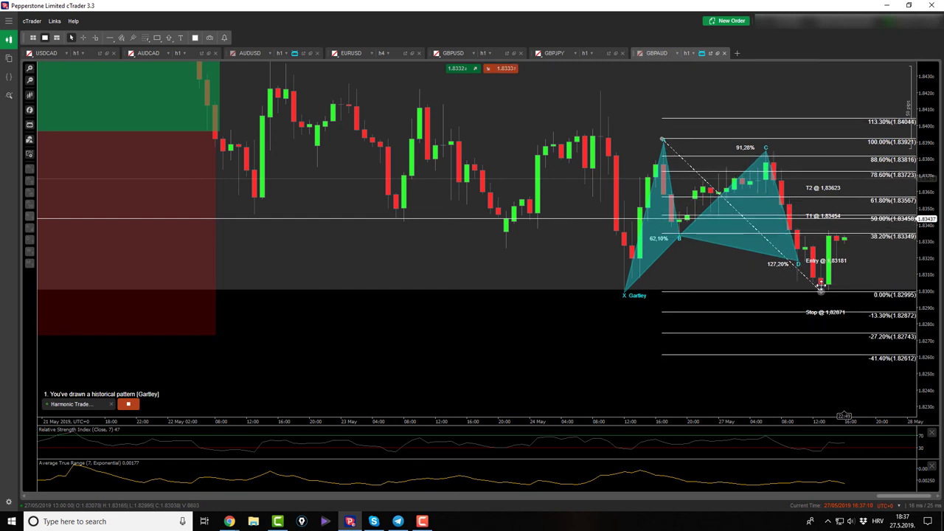
{"action": "left_click_drag", "start_coordinate": [663, 138], "coordinate": [664, 139]}
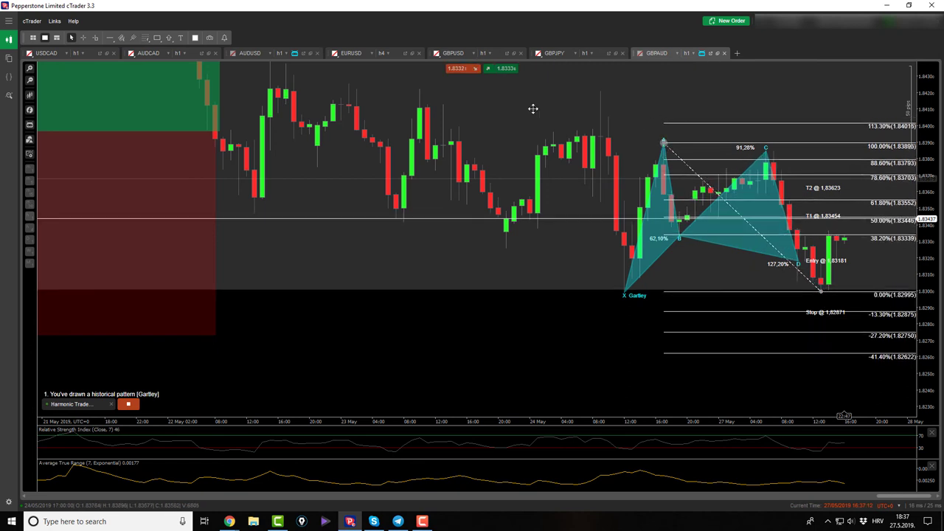
Measure the pip distance on the last GBPAUD candles with the crosshair.
{"action": "left_click", "coordinate": [83, 37]}
{"action": "mouse_move", "coordinate": [822, 265]}
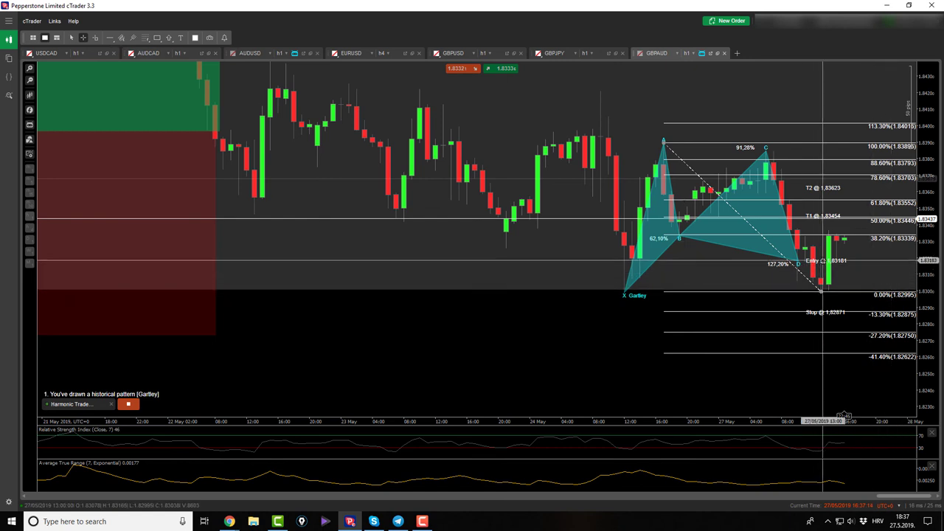
{"action": "left_click_drag", "start_coordinate": [824, 262], "coordinate": [830, 240]}
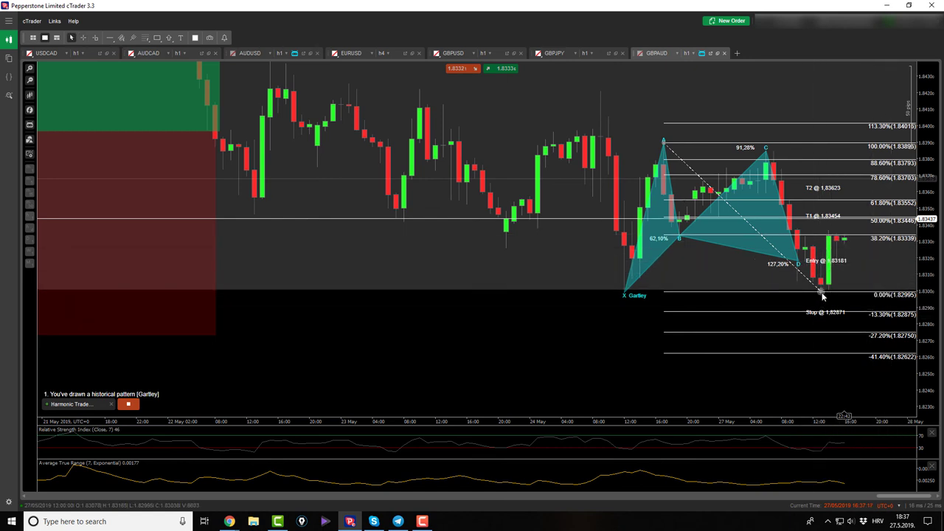
{"action": "scroll", "coordinate": [822, 292], "scroll_direction": "down", "scroll_amount": 3}
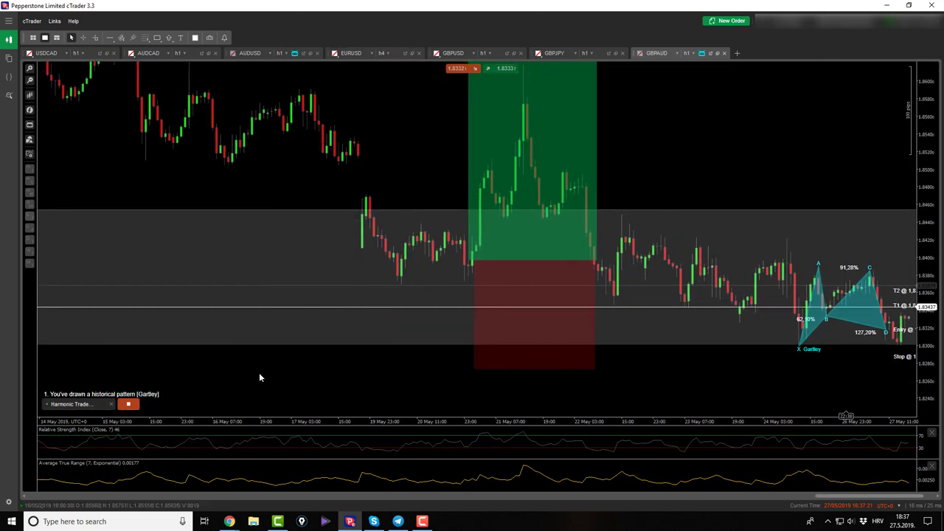
Switch back to the EURUSD 4-hour chart and shift it up to show lower prices.
{"action": "left_click", "coordinate": [351, 53]}
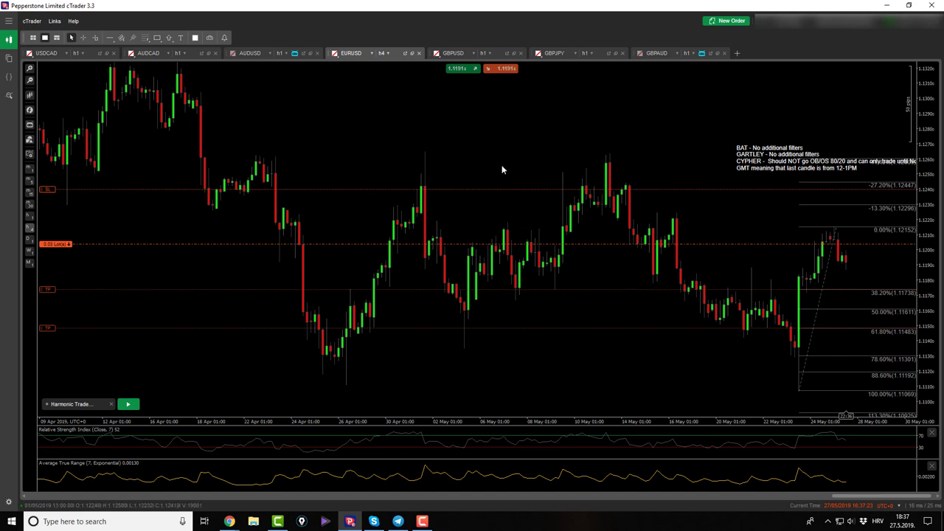
{"action": "left_click_drag", "start_coordinate": [536, 145], "coordinate": [527, 126]}
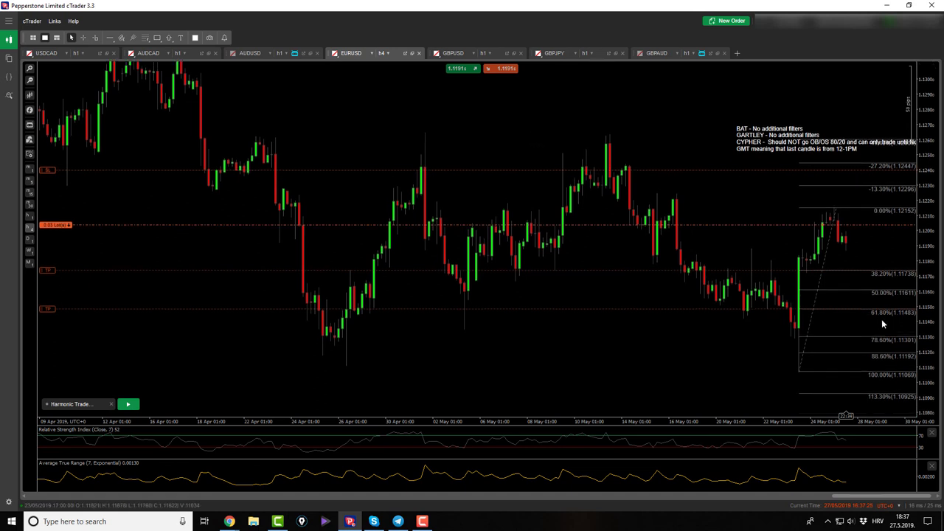